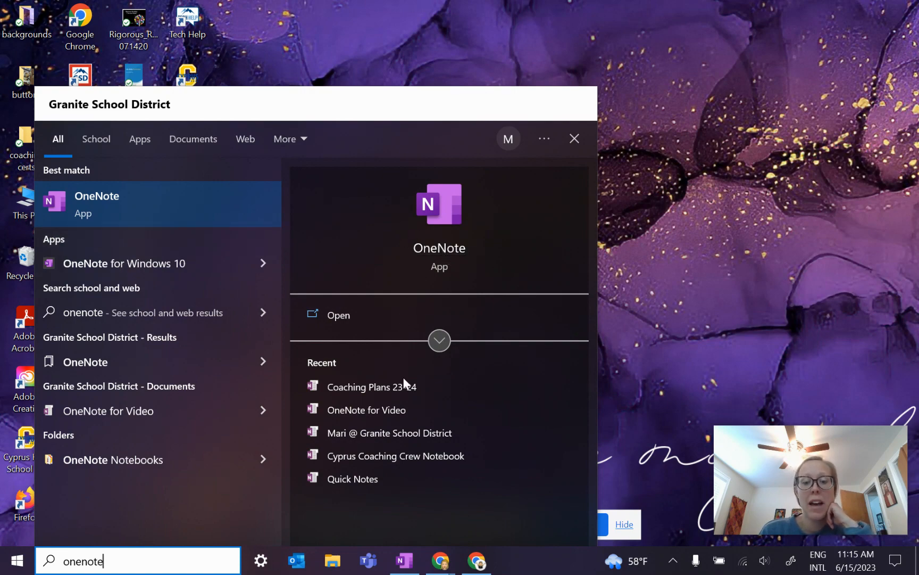
Step: Launch OneNote maximized on the Coaching Plans 23-24 notebook's CP1 page
click(334, 316)
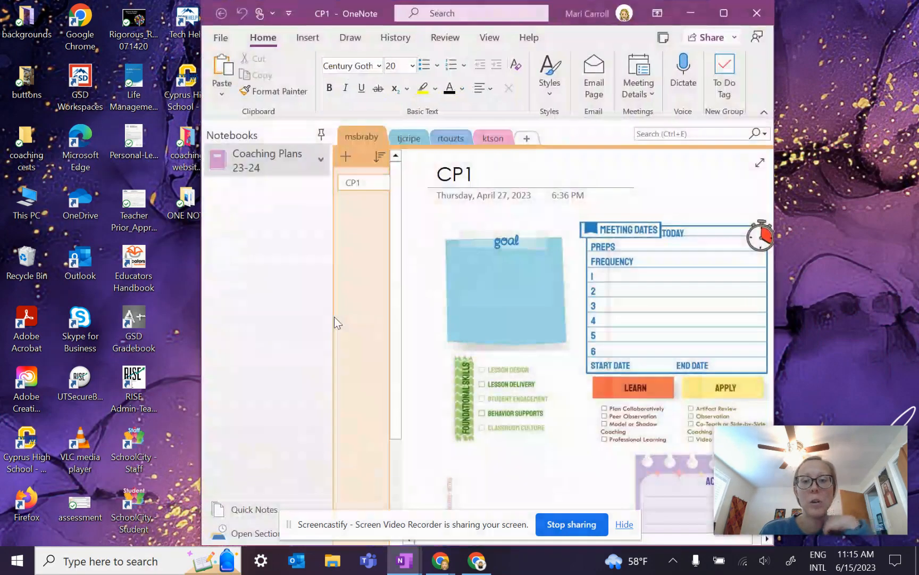
click(717, 13)
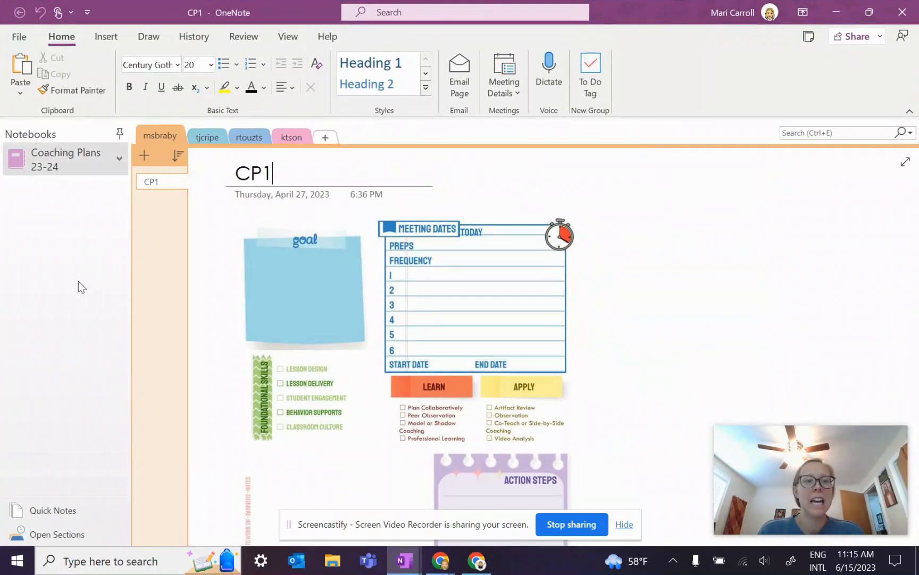
Step: Create a notebook named 'test notebook' in the OneNote Notebooks folder, skipping sharing
click(21, 39)
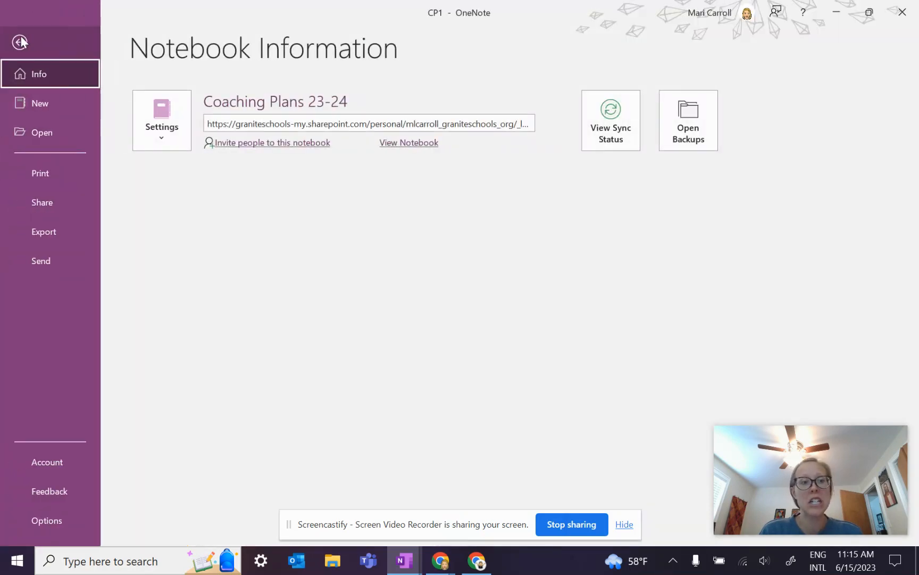
click(41, 99)
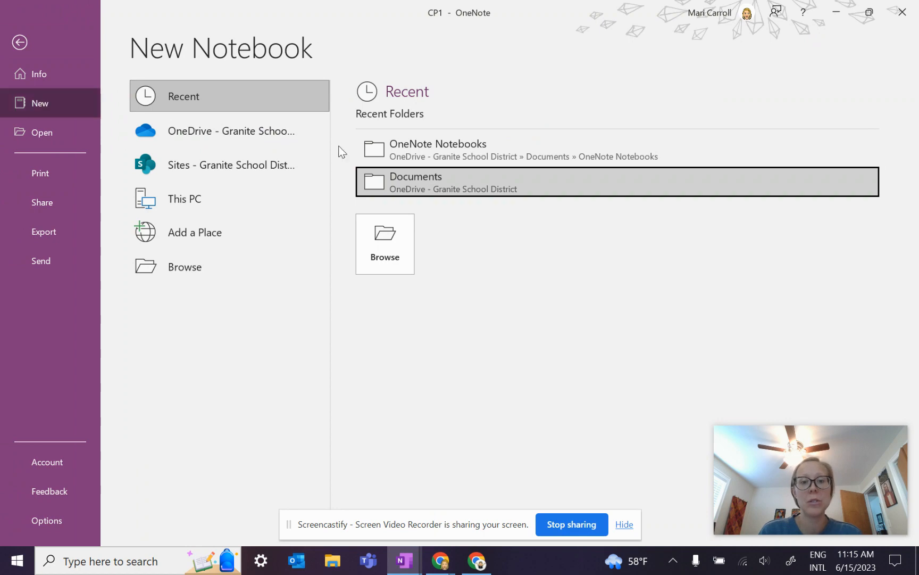
click(374, 149)
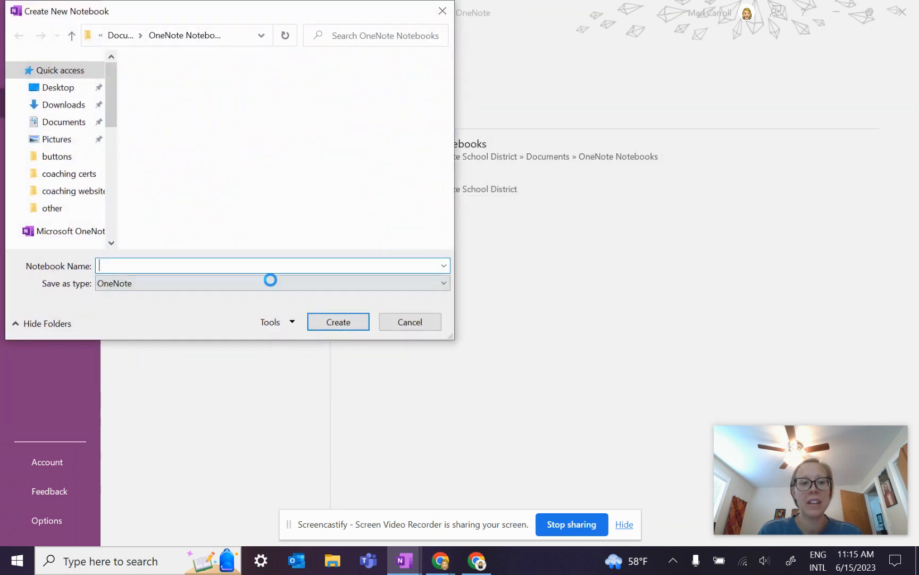
text(test notebook)
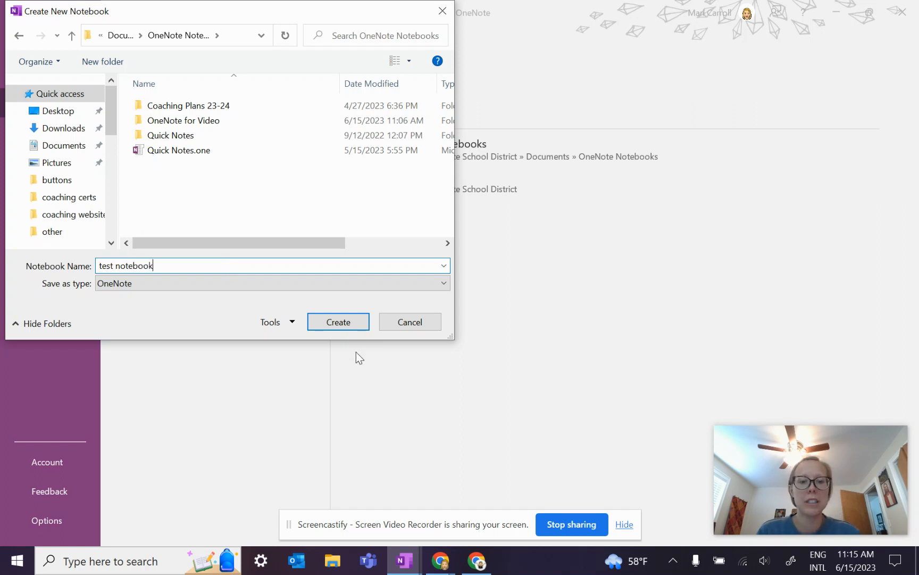
click(344, 325)
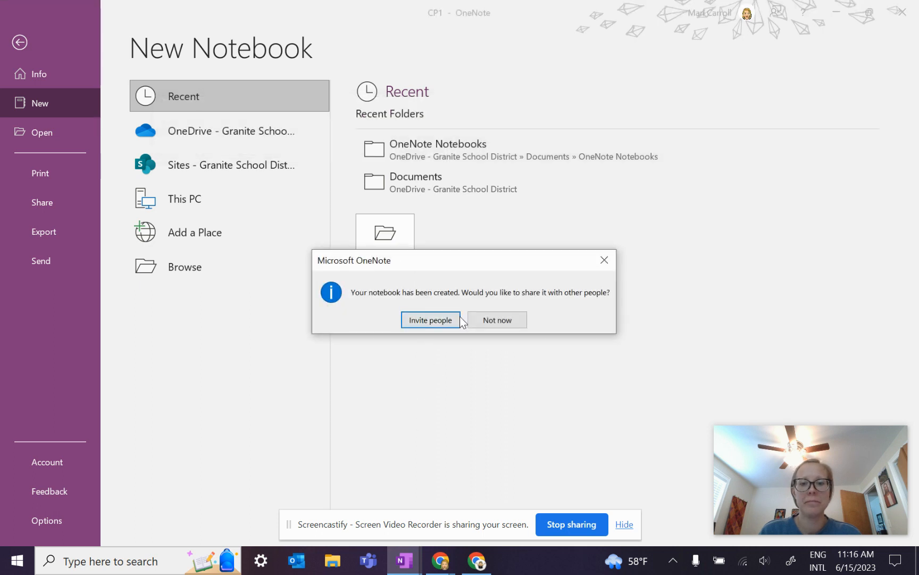
click(507, 322)
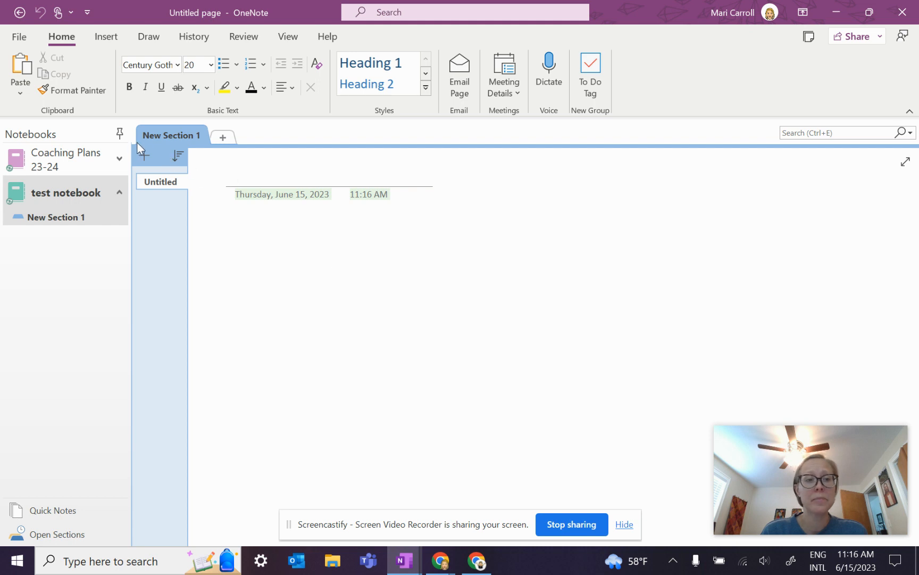
Step: Collapse and re-pin the Notebooks pane, then show Notebook Information listing both notebooks
click(119, 133)
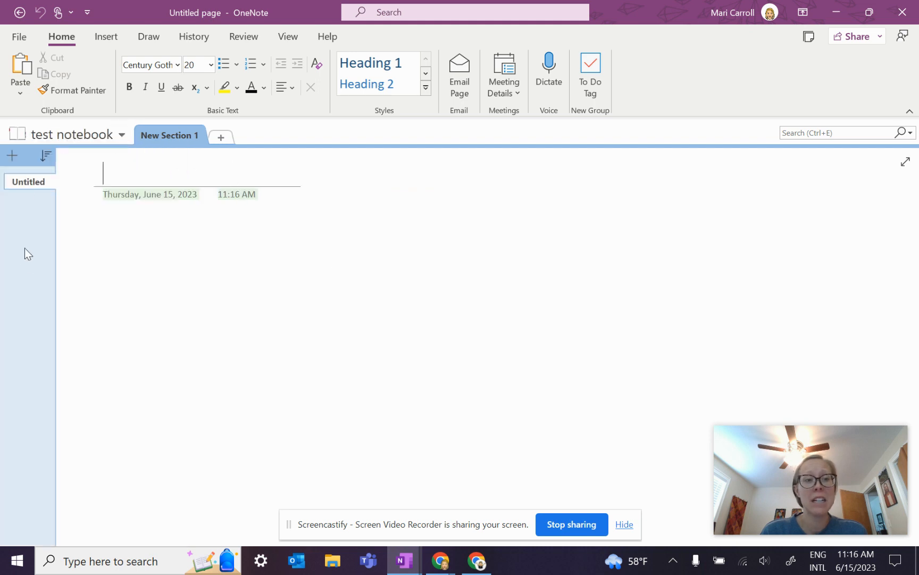
click(122, 136)
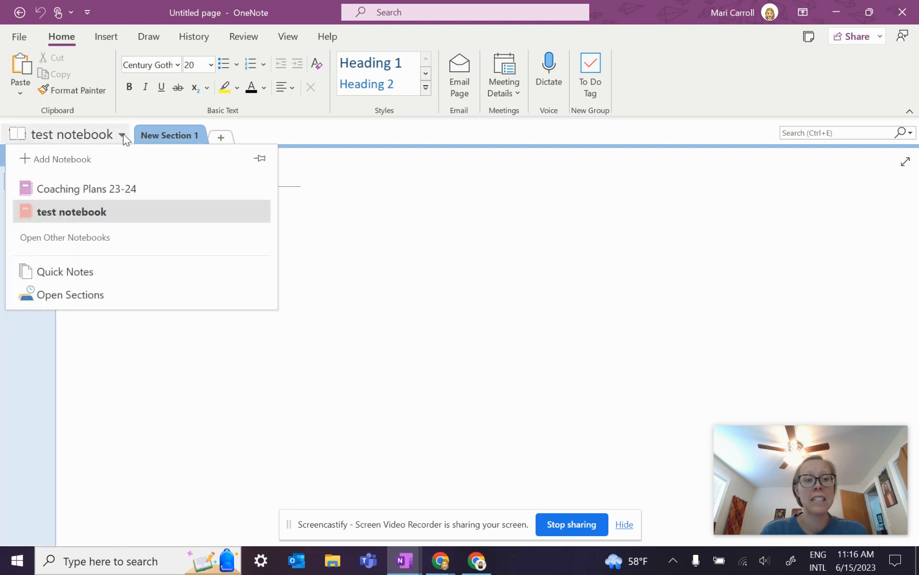
click(260, 158)
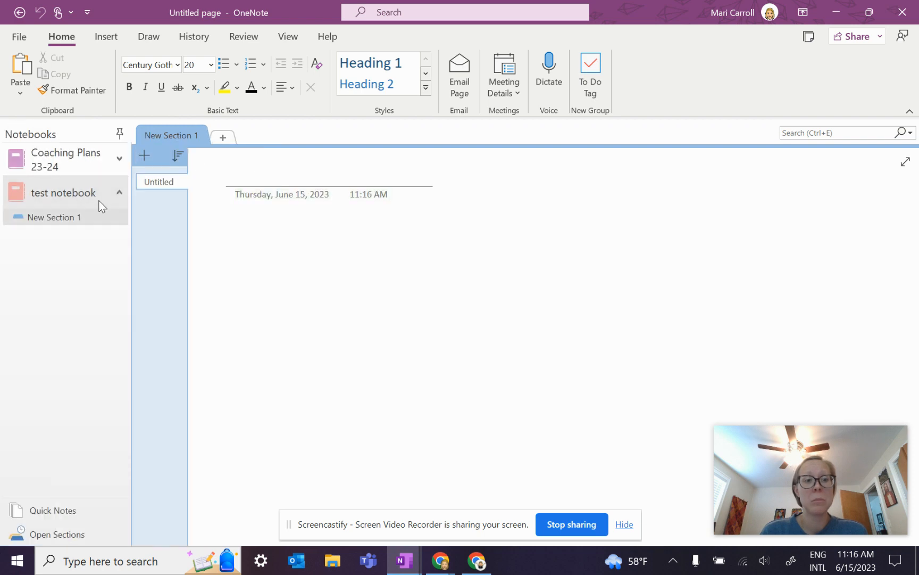
click(19, 41)
click(20, 40)
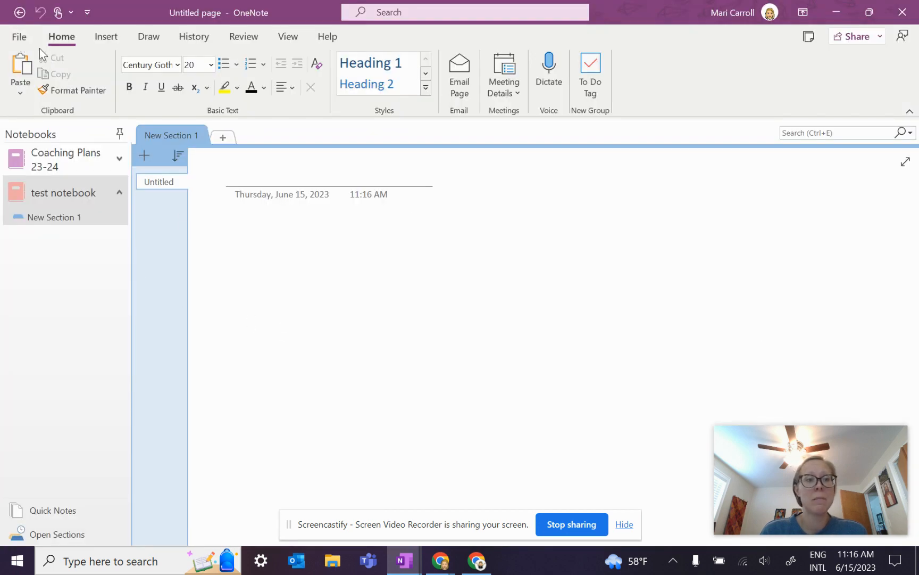
click(20, 37)
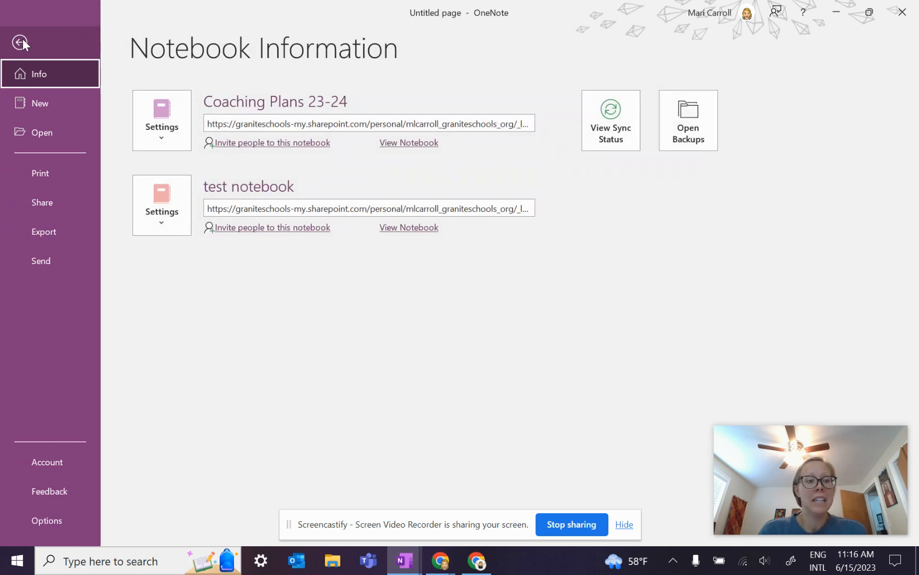
Step: In Display options, turn off keeping the notebook list and page list on the left
click(50, 523)
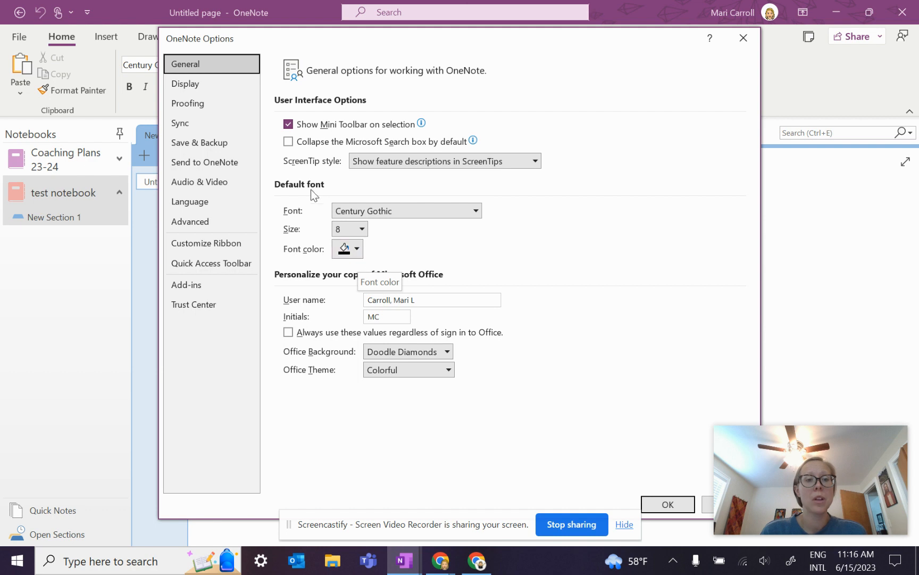
click(186, 83)
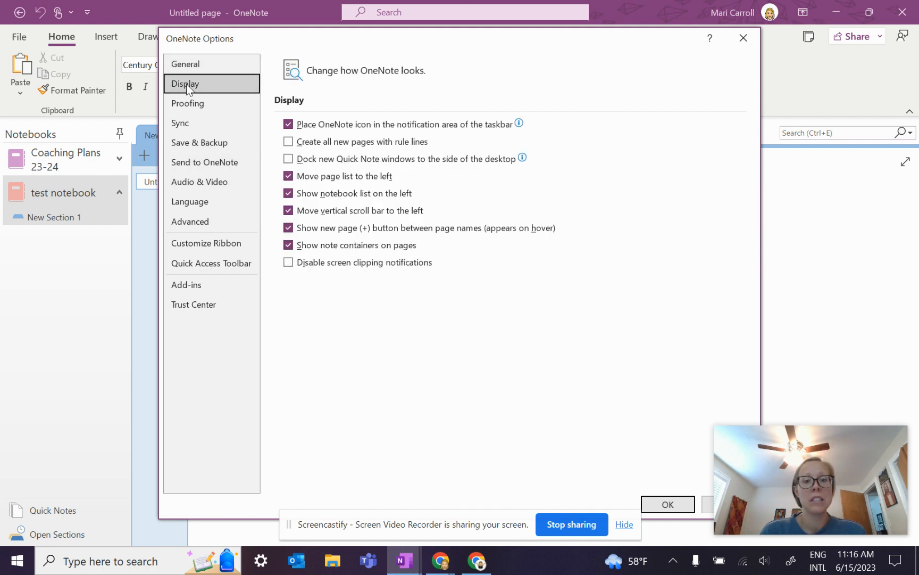
click(289, 193)
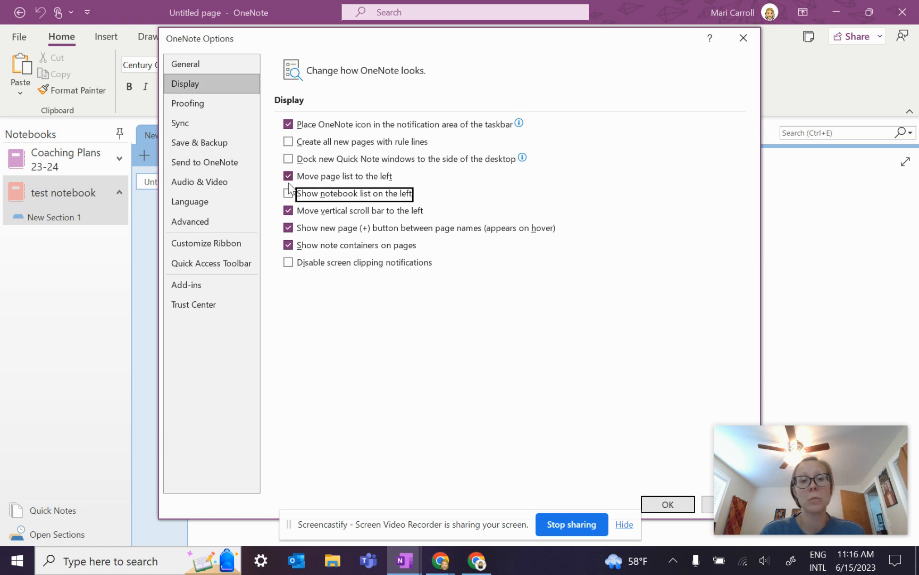
click(289, 176)
click(666, 504)
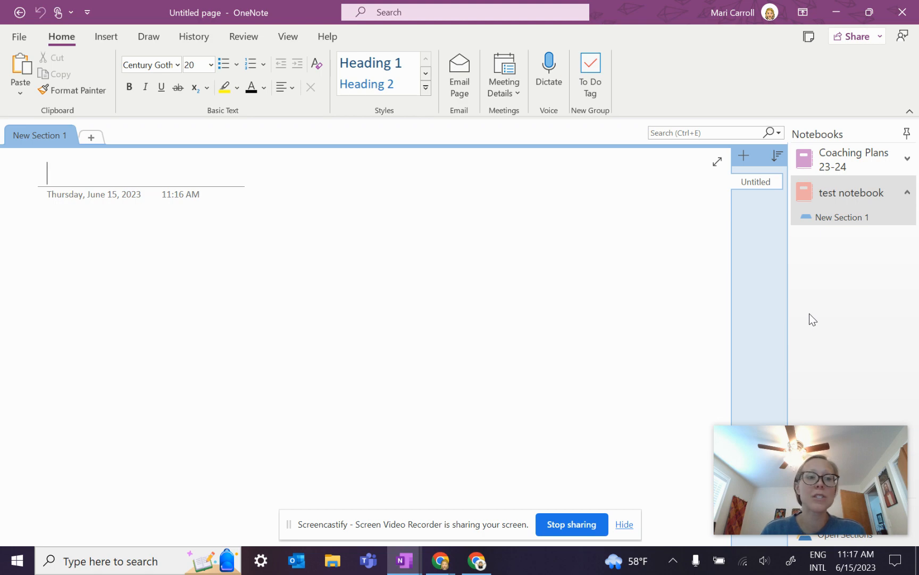
Step: Turn the page list and notebook list back on the left in Display options
click(20, 36)
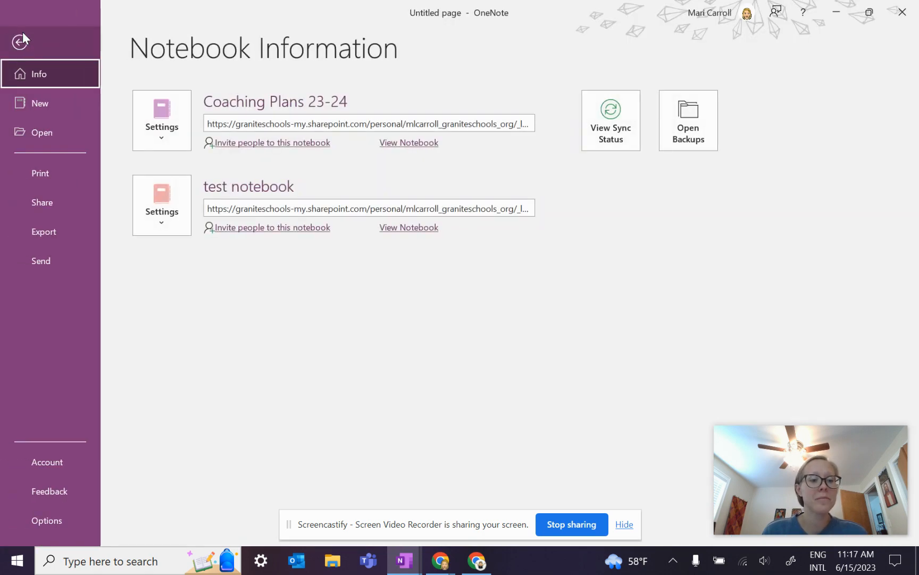
click(43, 519)
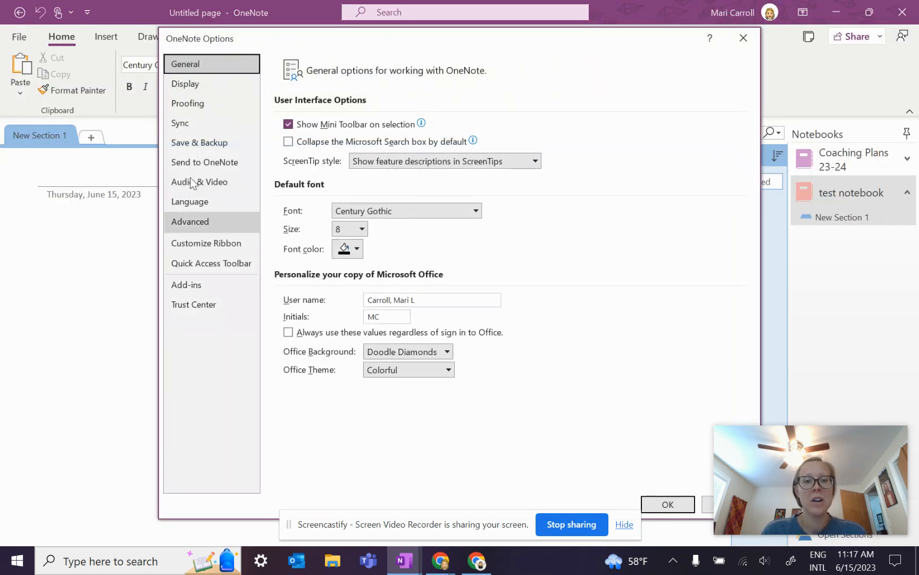
click(183, 85)
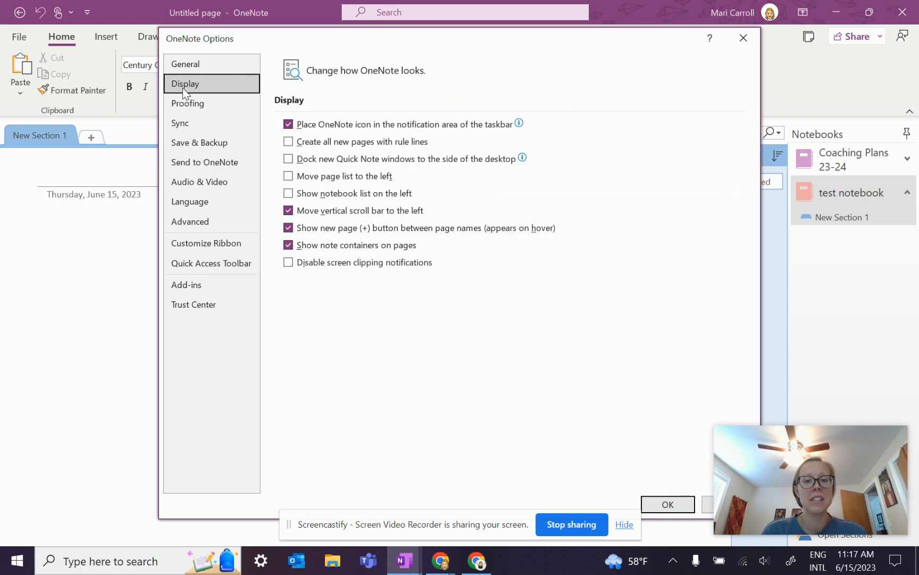
click(289, 177)
click(289, 194)
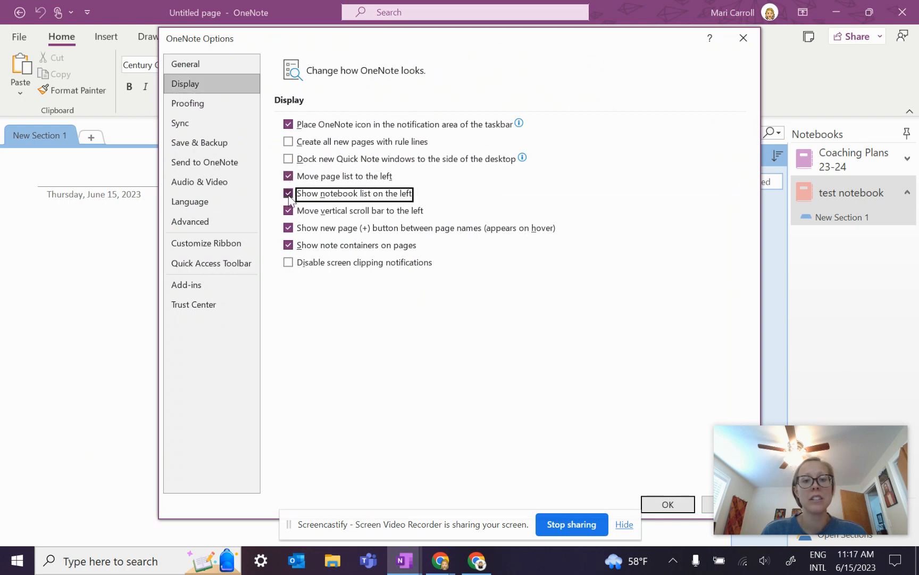
click(667, 504)
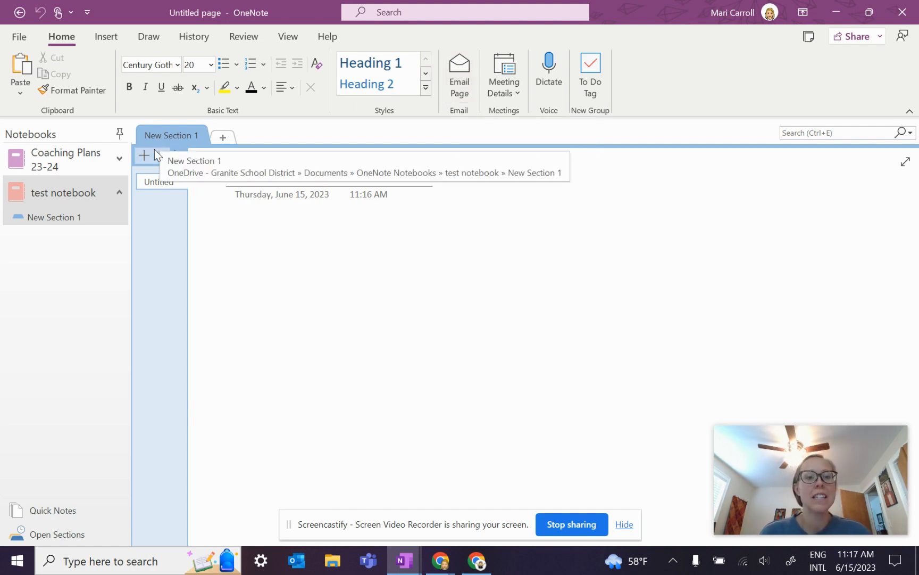
double_click(169, 135)
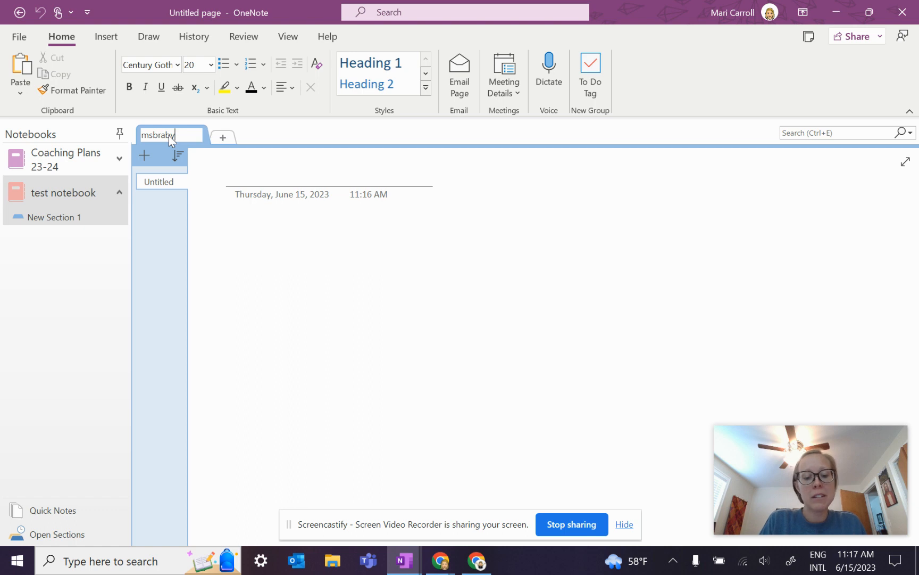
text(101)
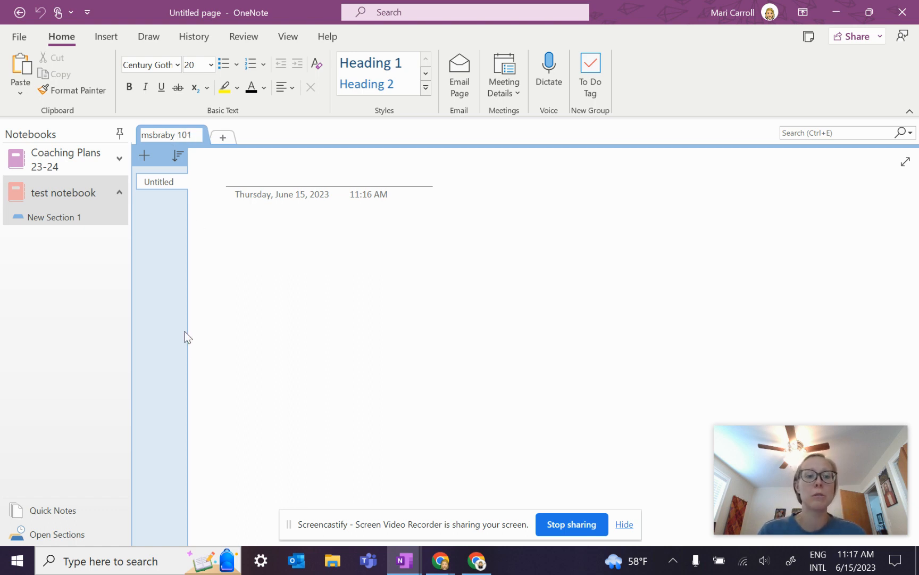
key(Return)
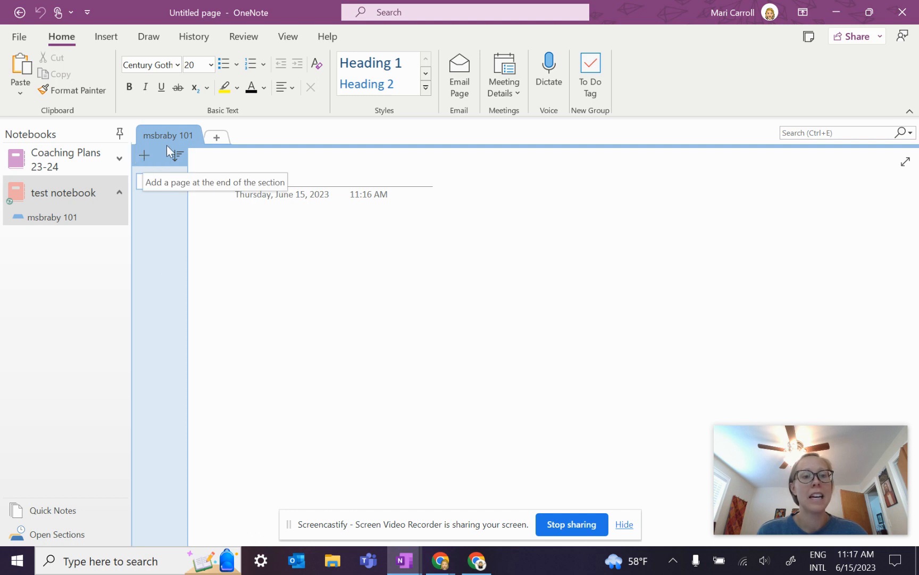
click(221, 137)
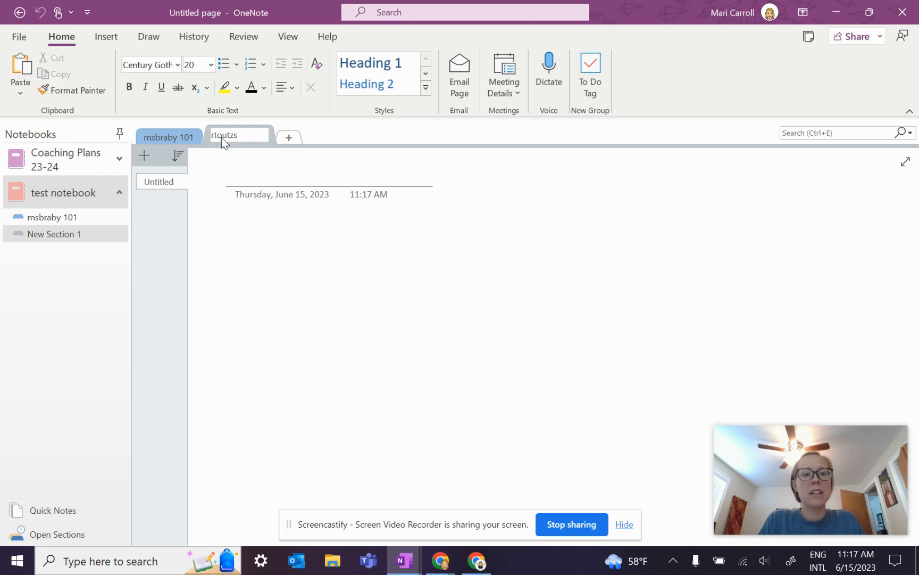
text(102)
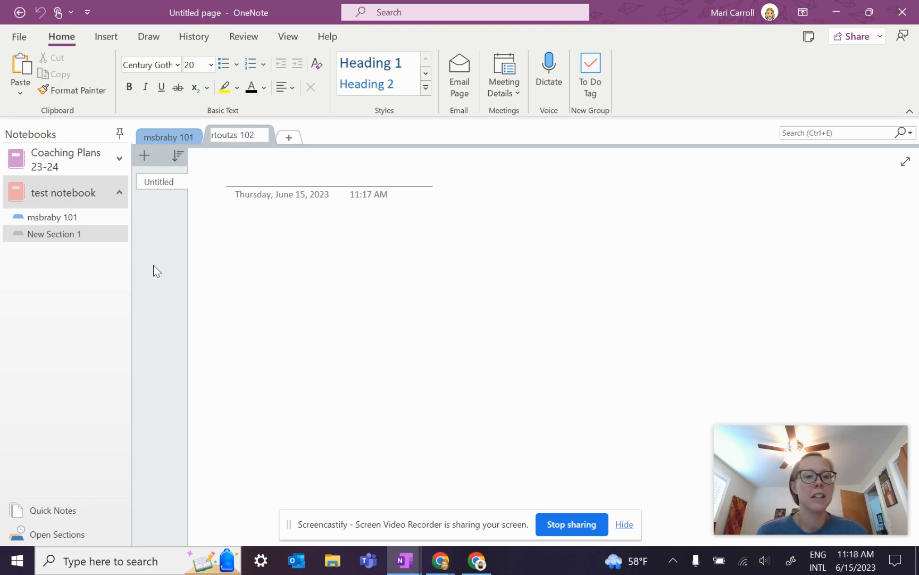
key(Return)
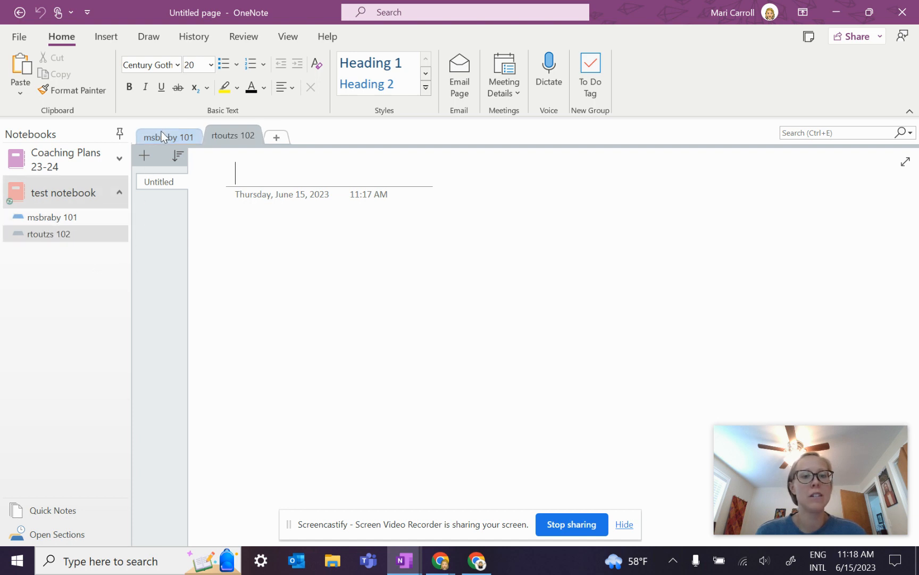
click(277, 138)
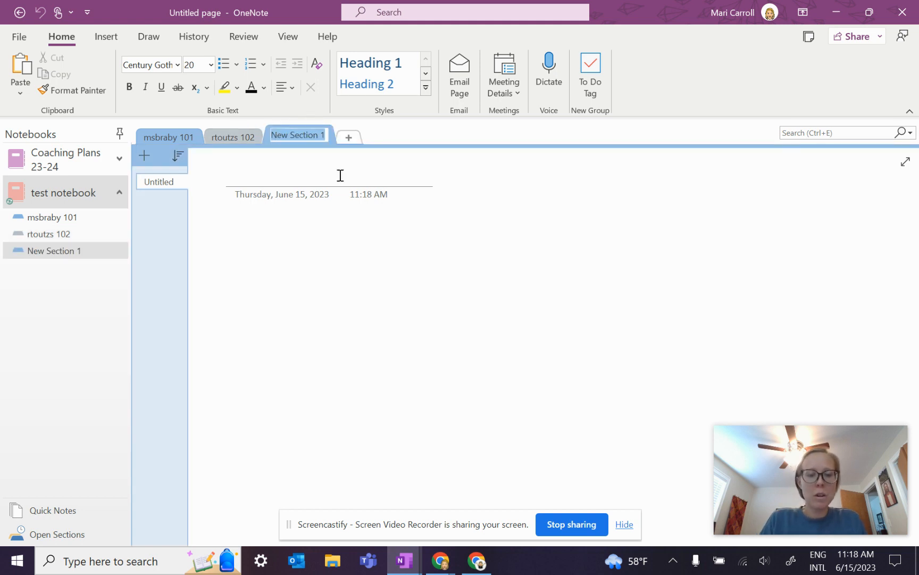
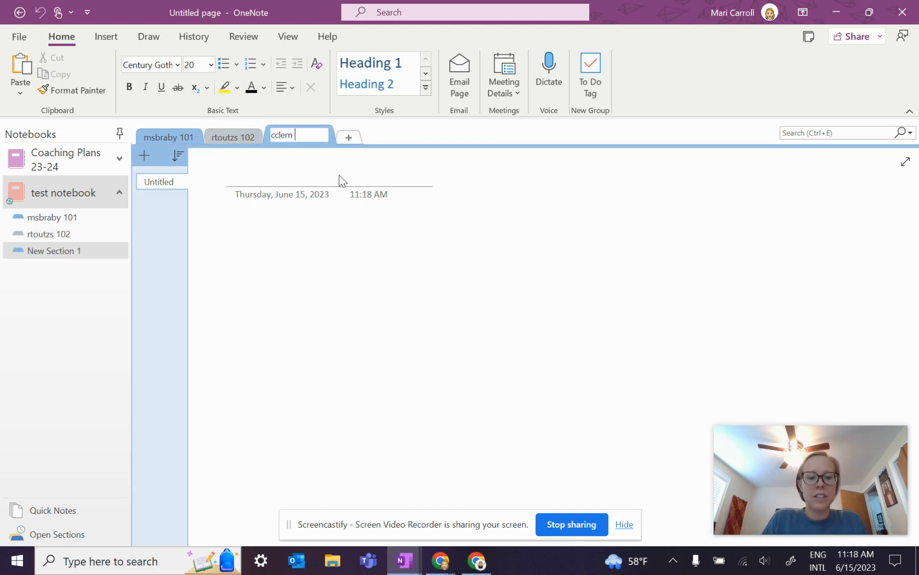
text(103)
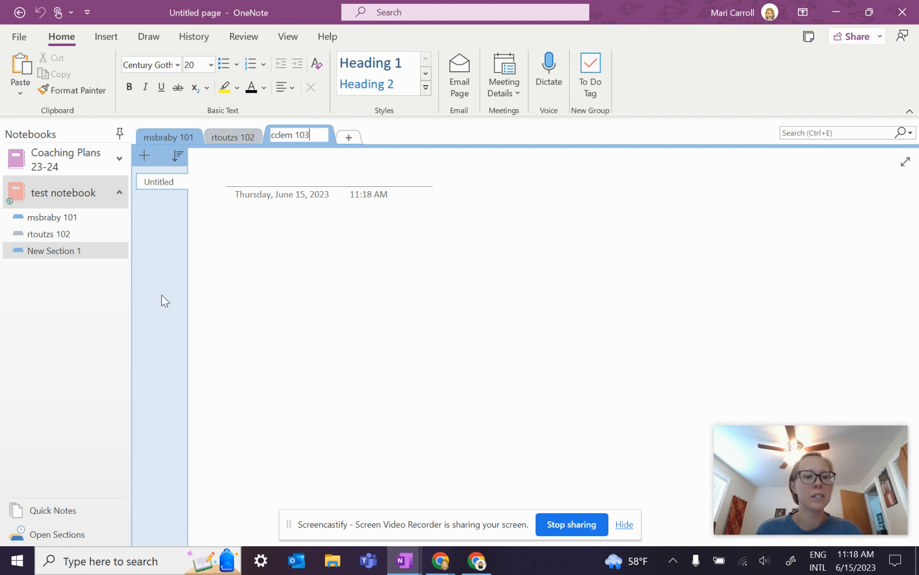
key(Return)
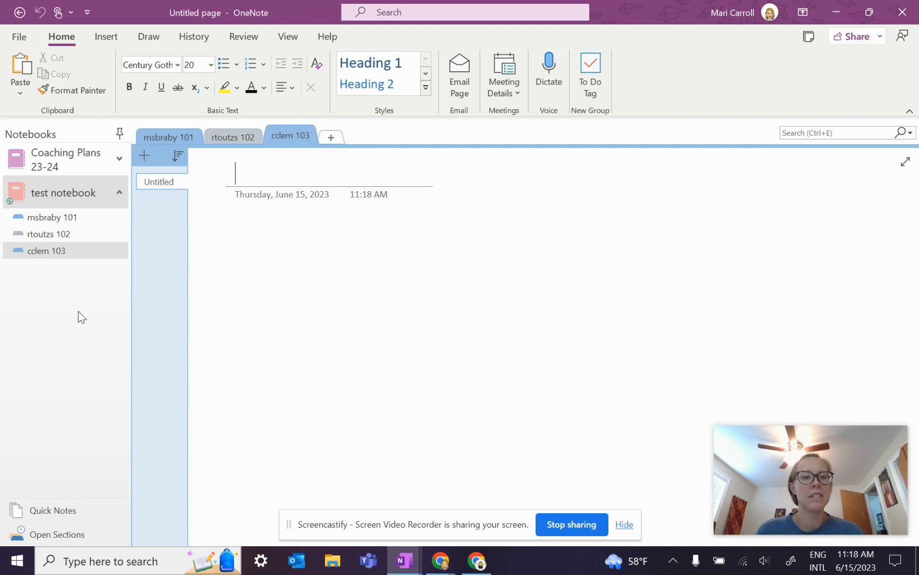
click(47, 219)
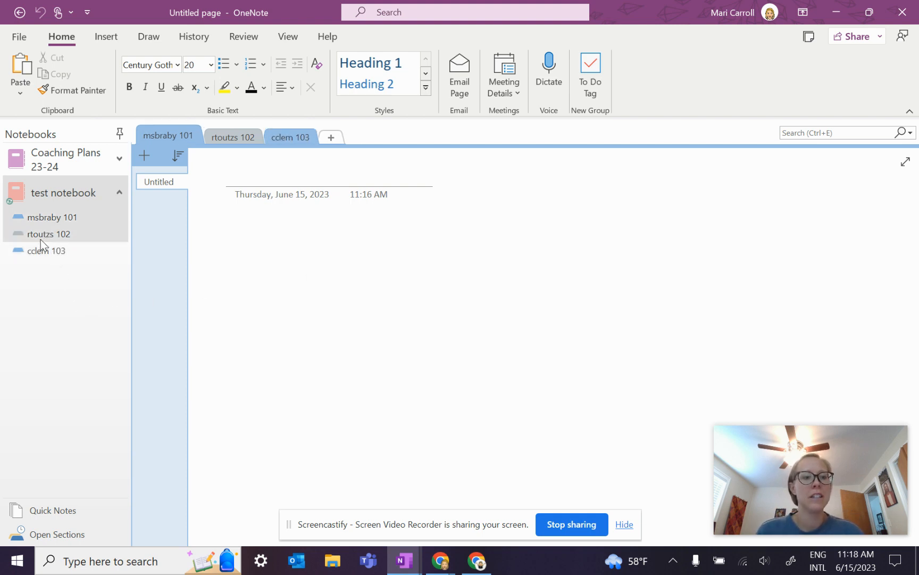
click(39, 248)
click(151, 184)
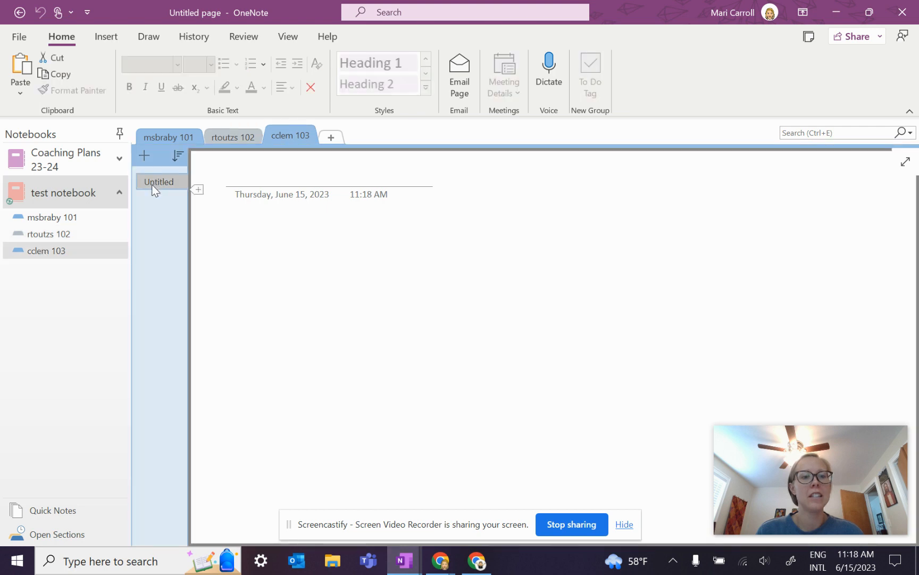
click(260, 175)
text(C)
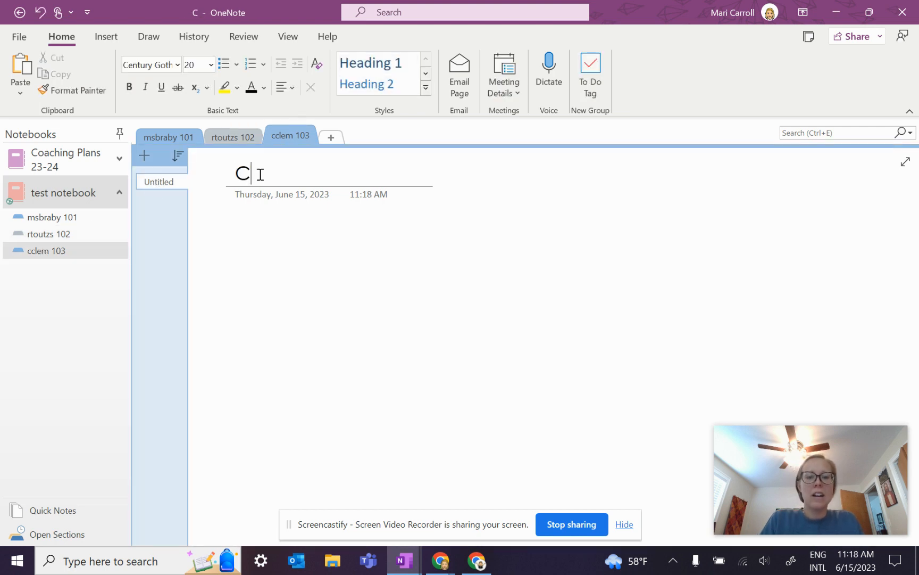
text(oaching Plan)
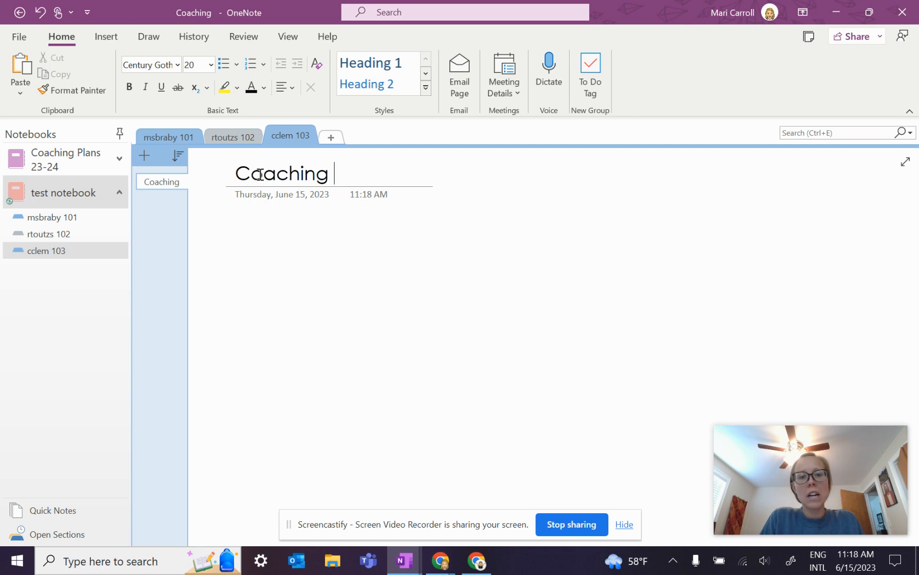
key(BackSpace)
key(BackSpace)
key(BackSpace)
key(BackSpace)
key(BackSpace)
key(BackSpace)
key(BackSpace)
key(BackSpace)
key(BackSpace)
key(BackSpace)
key(BackSpace)
key(BackSpace)
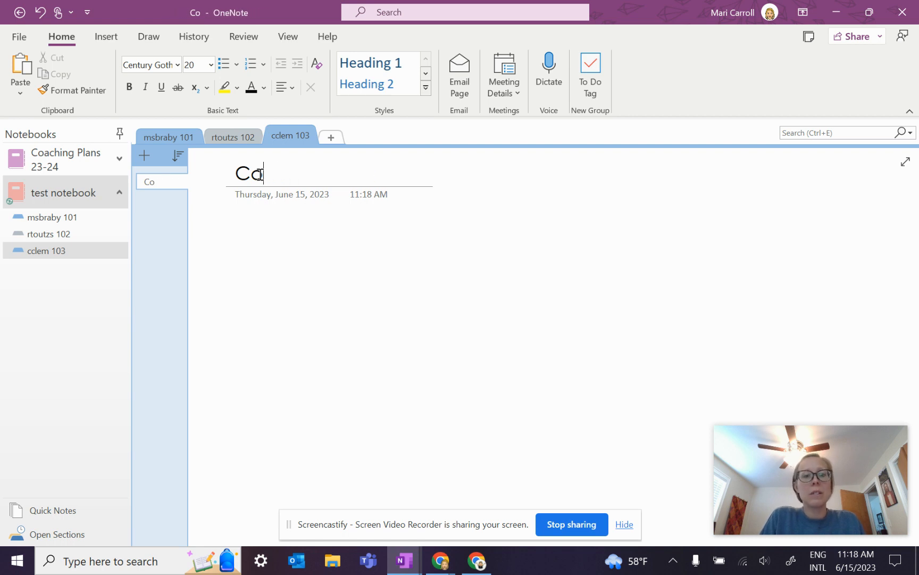
text(P)
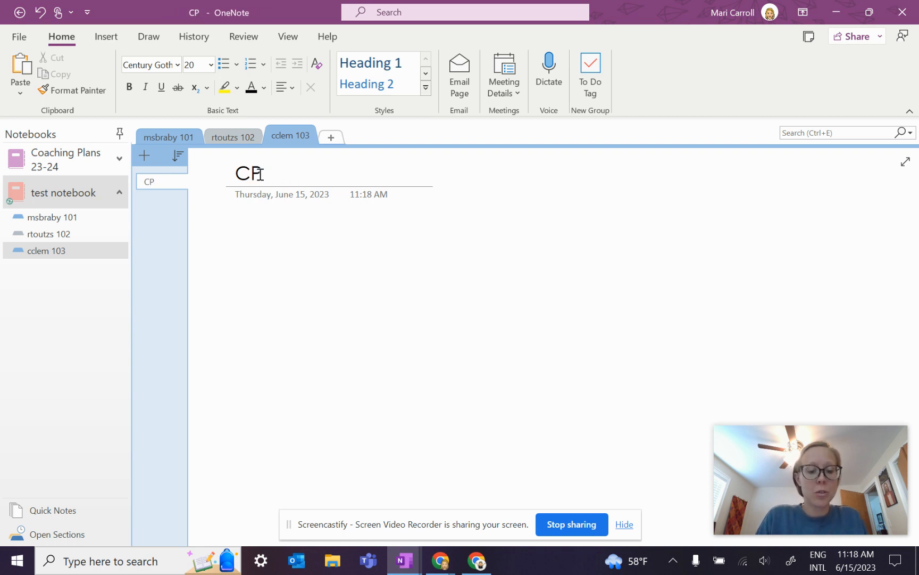
text( 01)
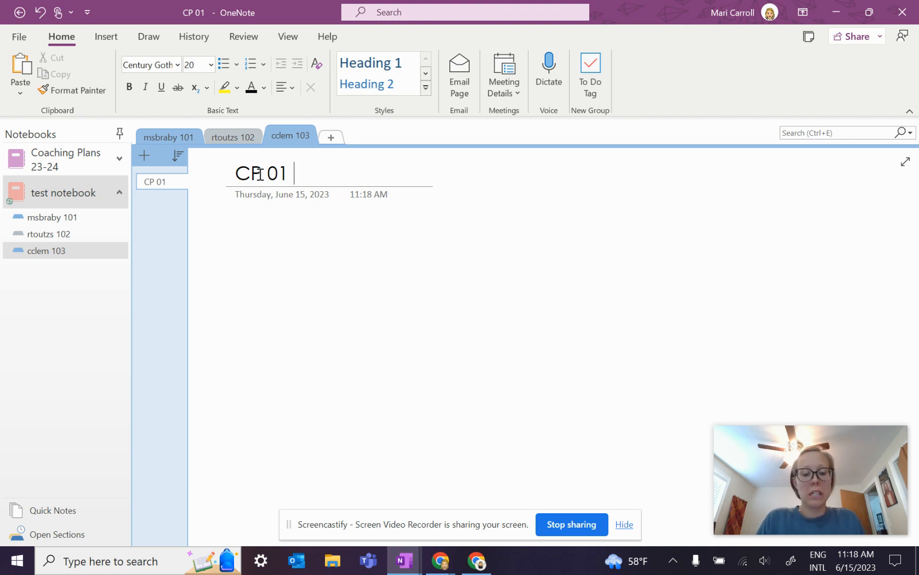
text( 3/3/)
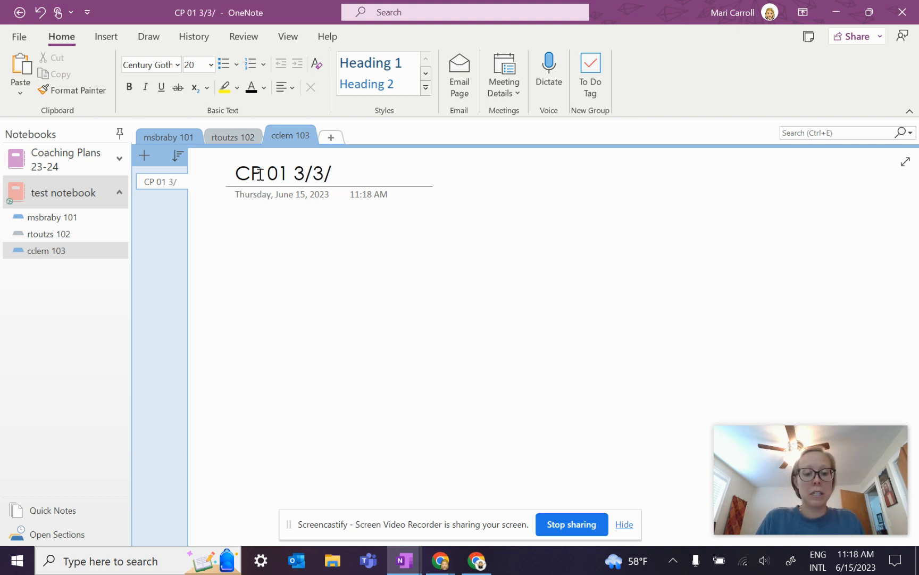
text(23)
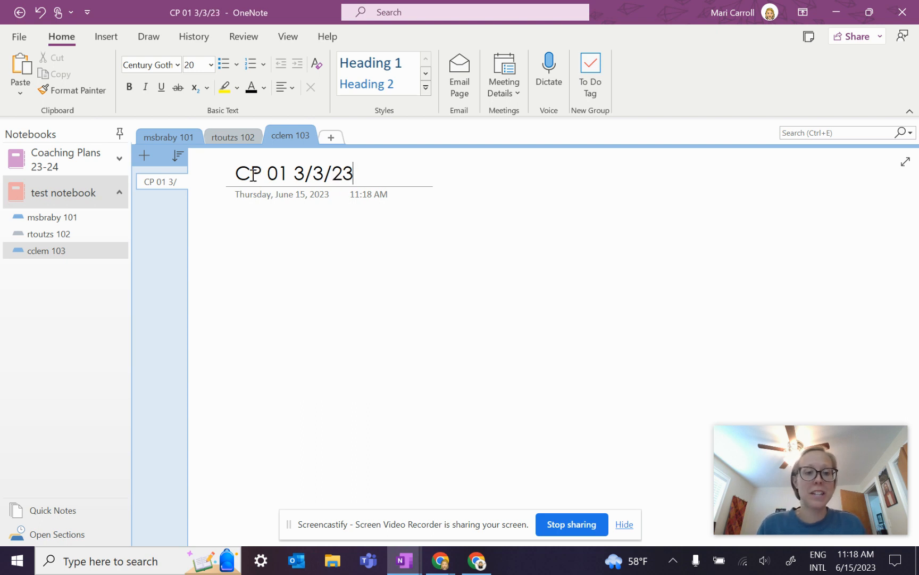
Step: Add a page titled 'CP 02 5/23/23' and create another new section
click(141, 157)
text(CP 02)
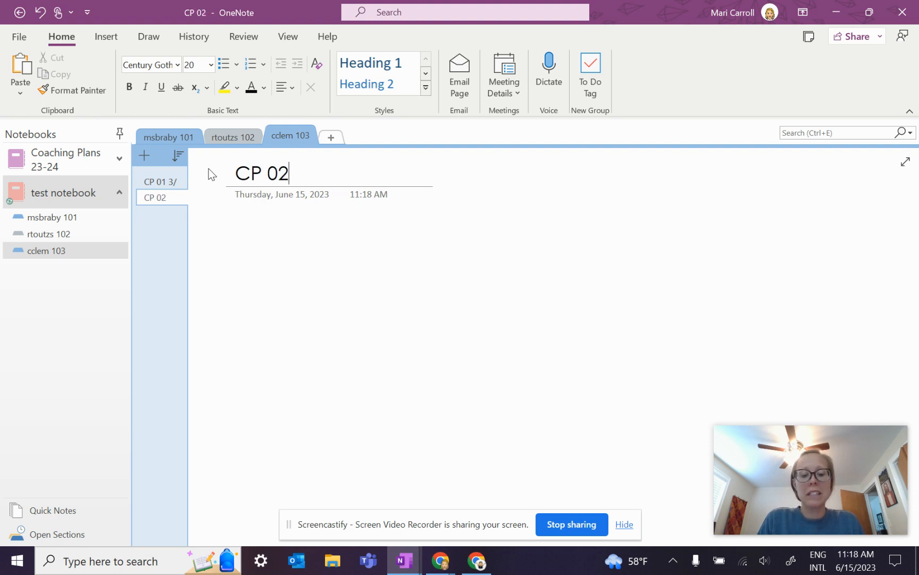
text( 5/)
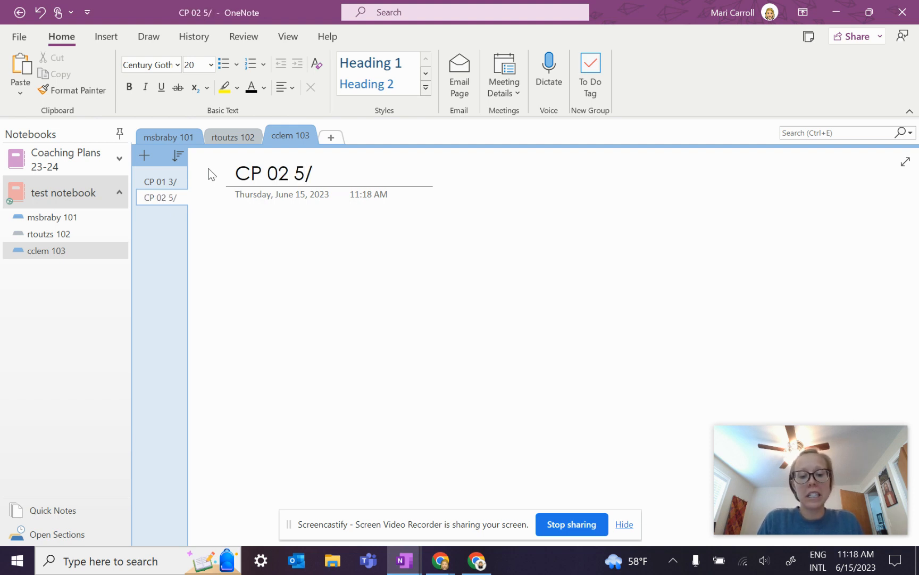
text(23/23)
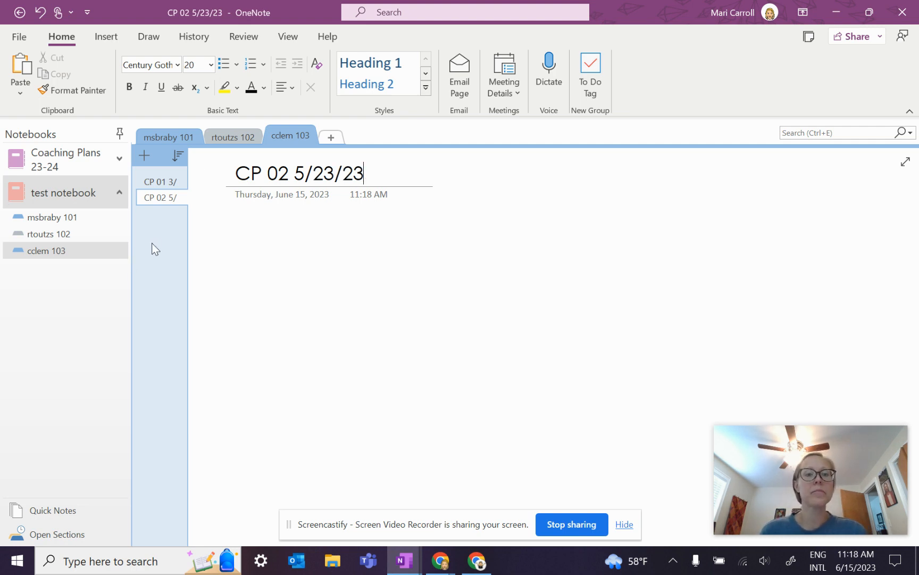
click(335, 138)
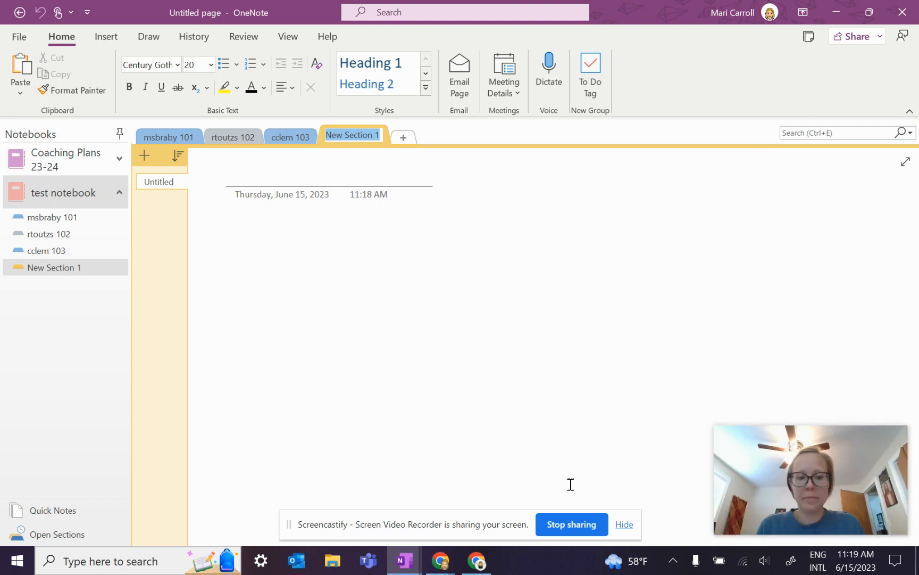
Step: Rename New Section 1 to 'icons' and switch to the Insert ribbon
click(297, 527)
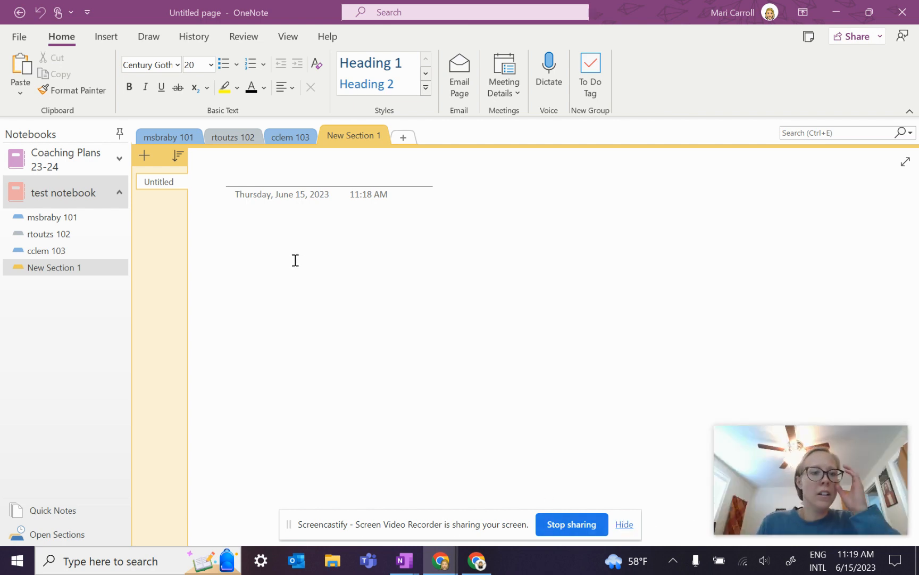
click(356, 138)
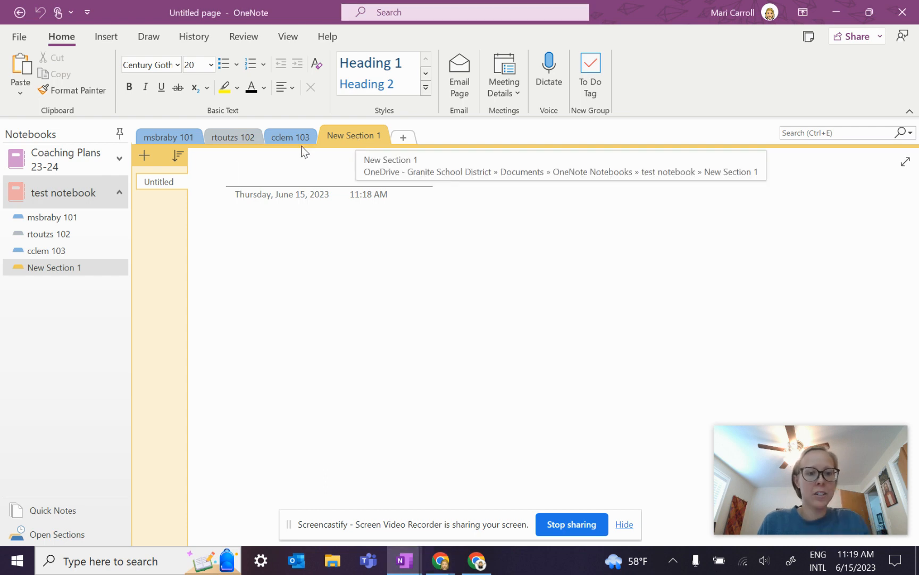
double_click(342, 133)
key(BackSpace)
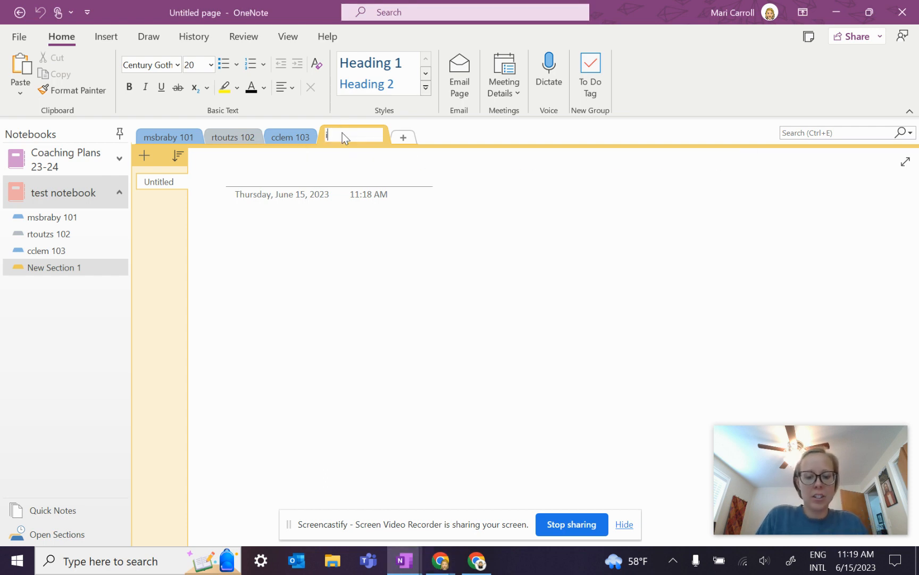
text(icons)
click(241, 234)
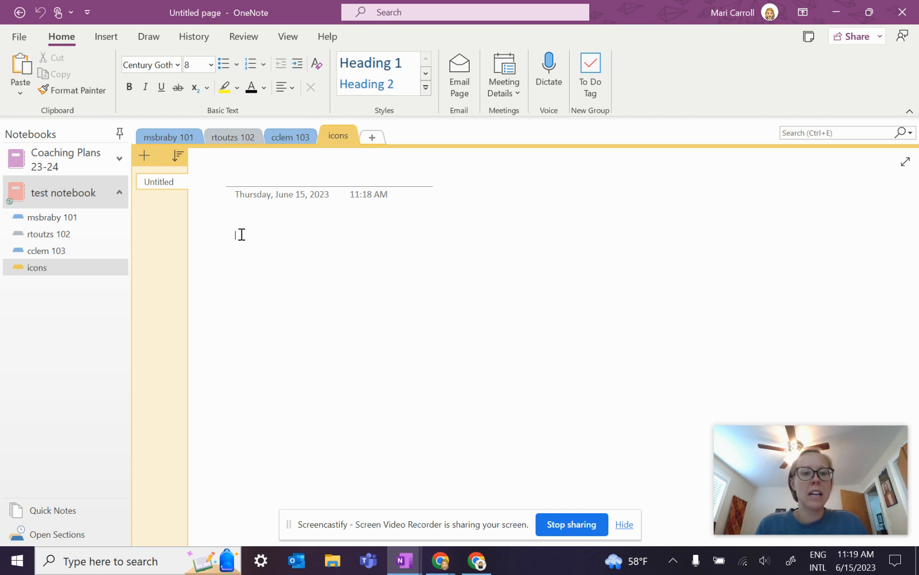
click(106, 37)
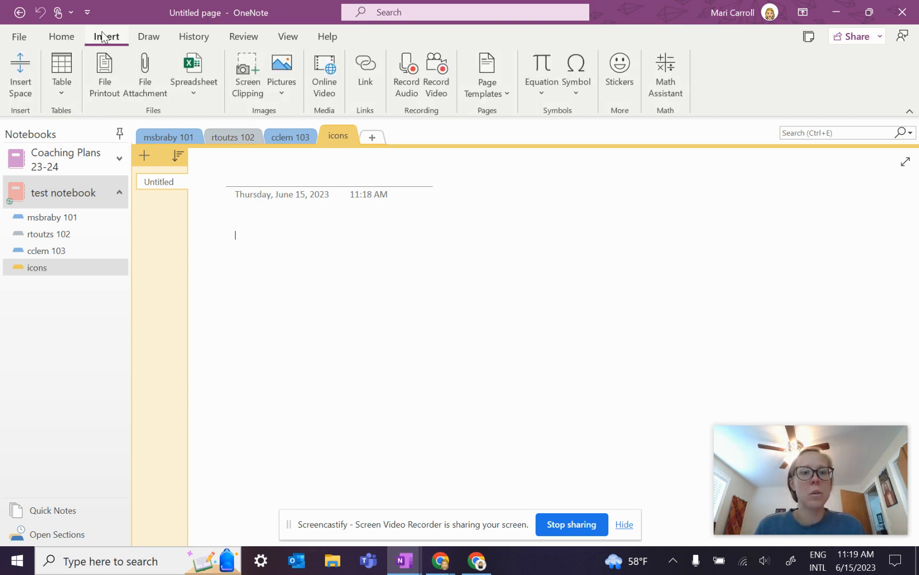
Step: Insert the coaching plan image from the Desktop ONE NOTE folder onto the icons page
click(283, 71)
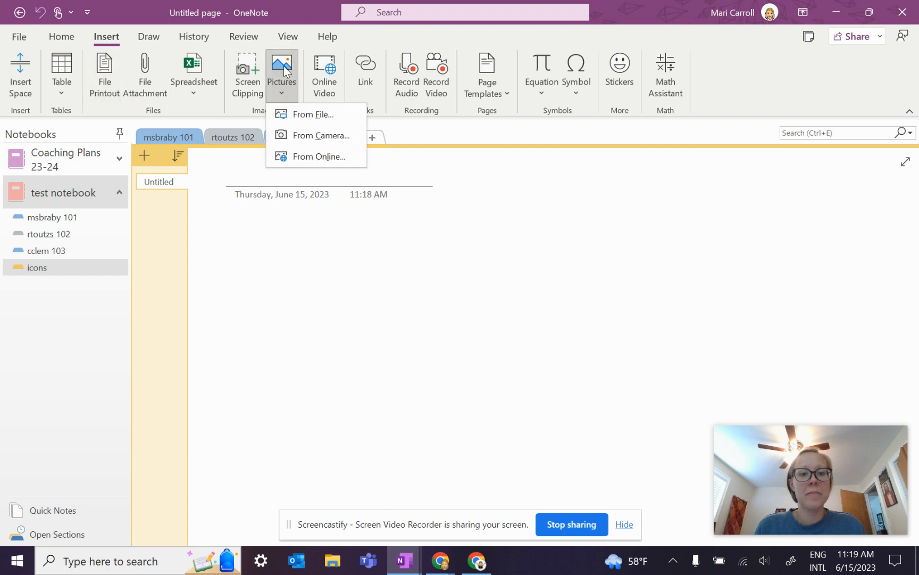
click(301, 123)
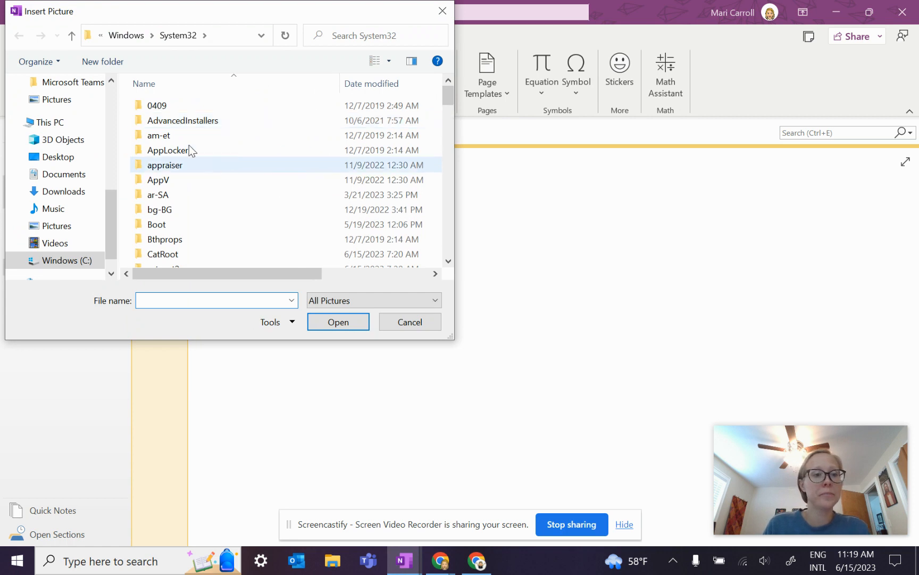
click(58, 157)
double_click(159, 165)
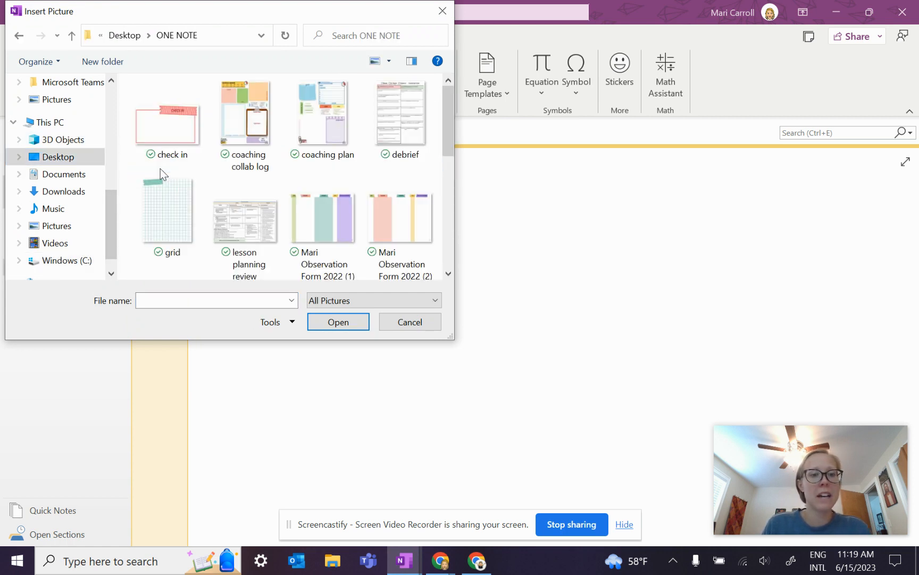
click(320, 111)
click(334, 322)
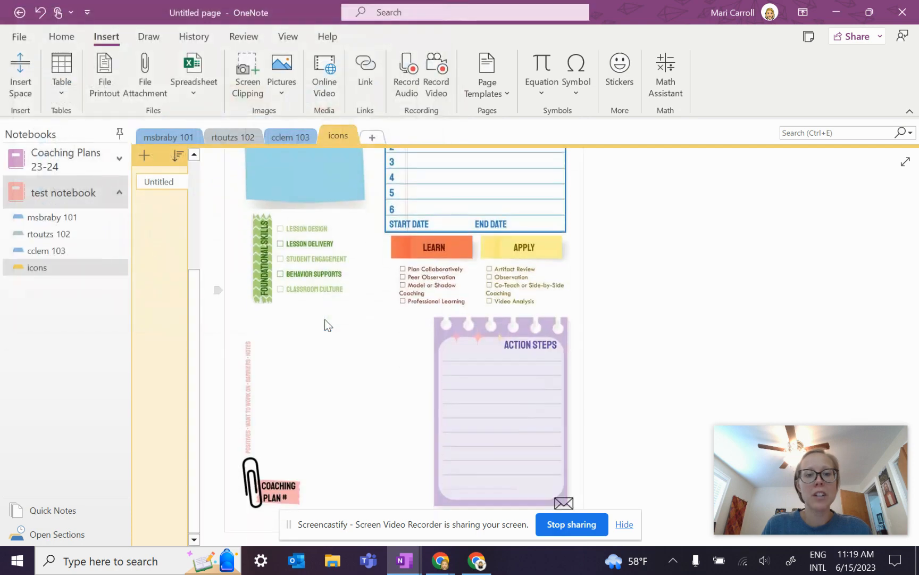
scroll(626, 321, up, 4)
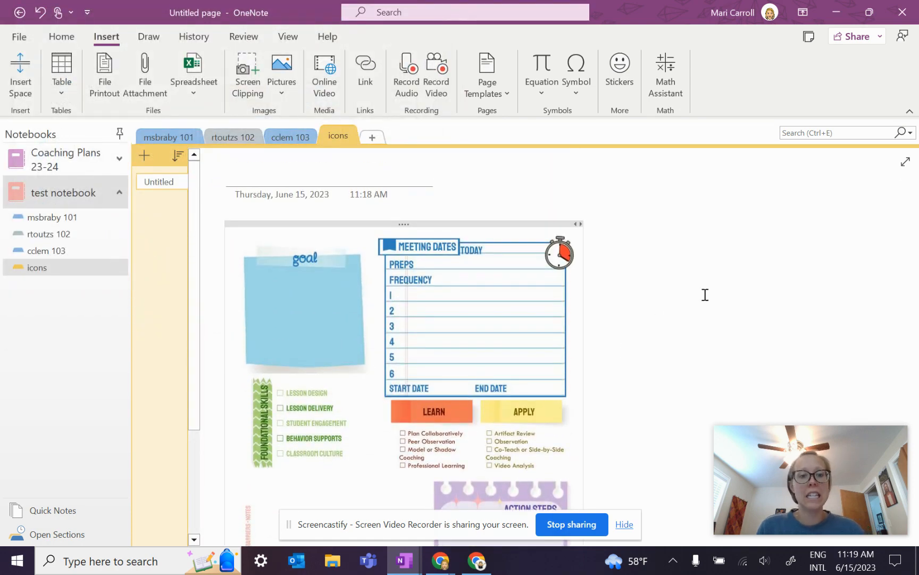
click(705, 294)
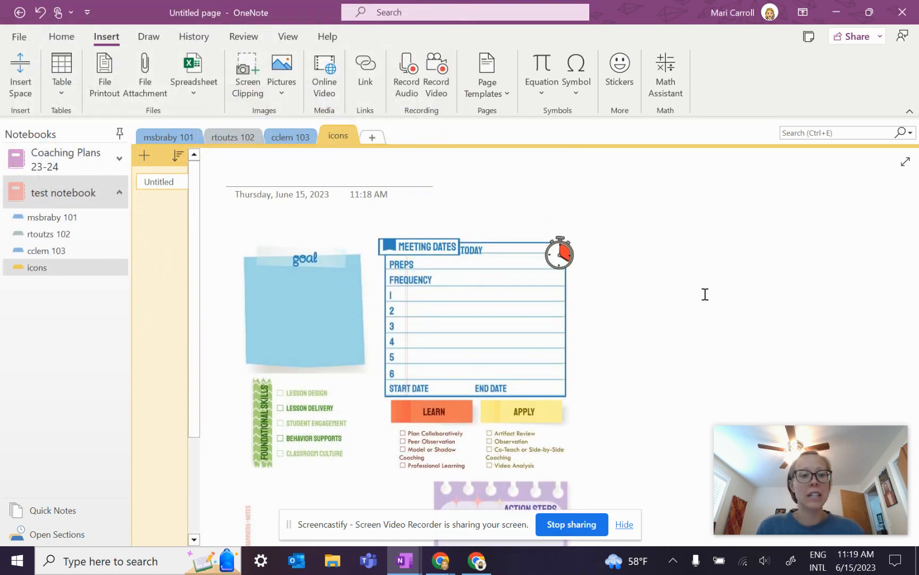
Step: Title the icons page 'Coaching plan'
click(153, 183)
click(250, 174)
text(Coaching plan)
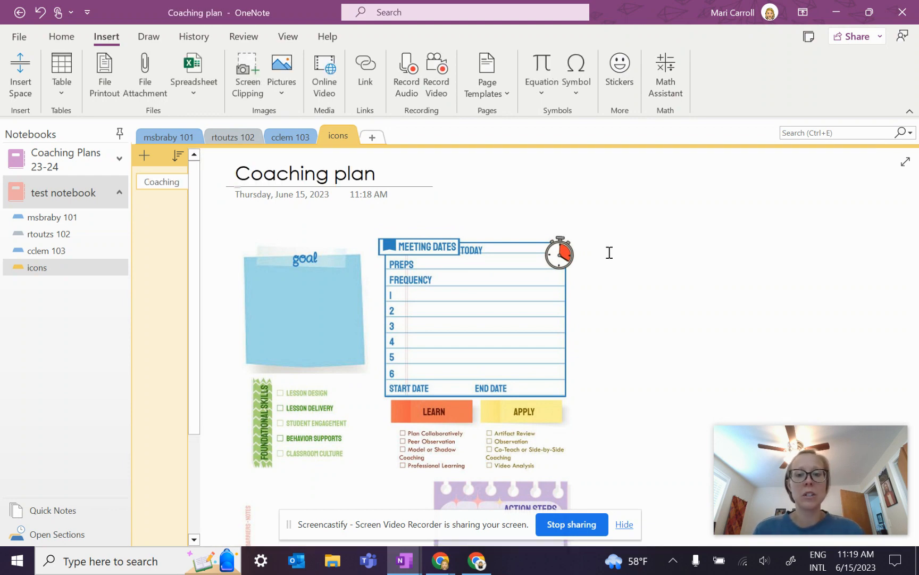
scroll(577, 290, down, 2)
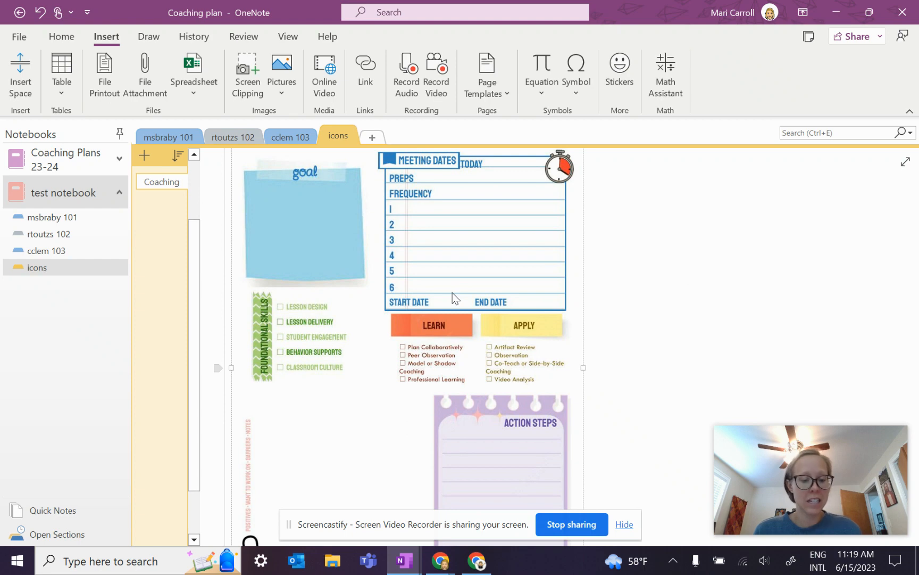
Step: Paste the coaching-plan template onto CP 01 3/3/23 and type 'Type their goal' in the goal note
click(69, 217)
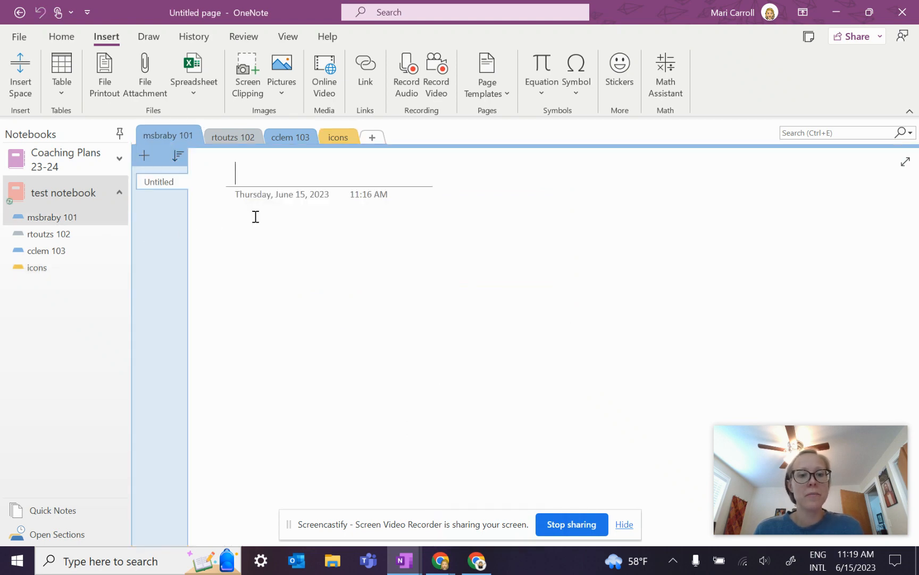
click(54, 234)
click(49, 251)
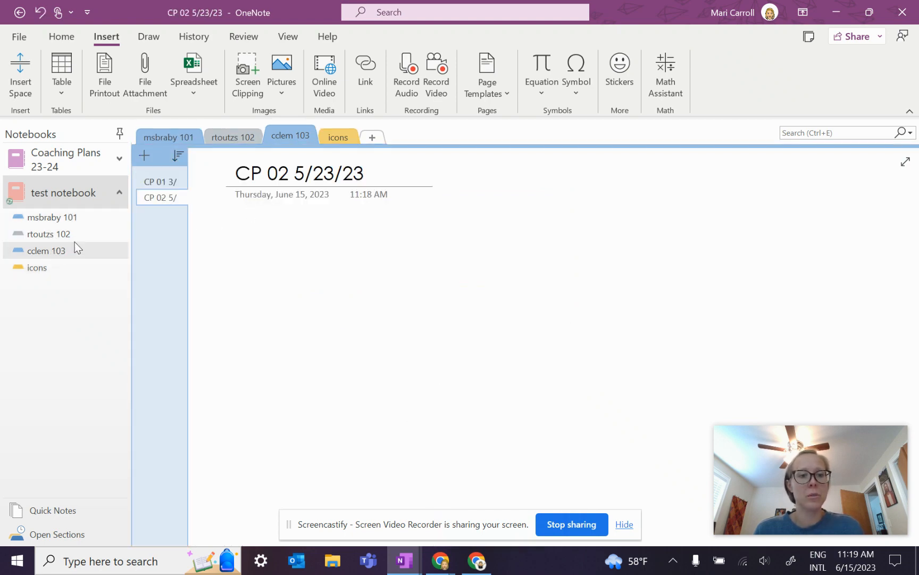
click(159, 181)
key(ctrl+v)
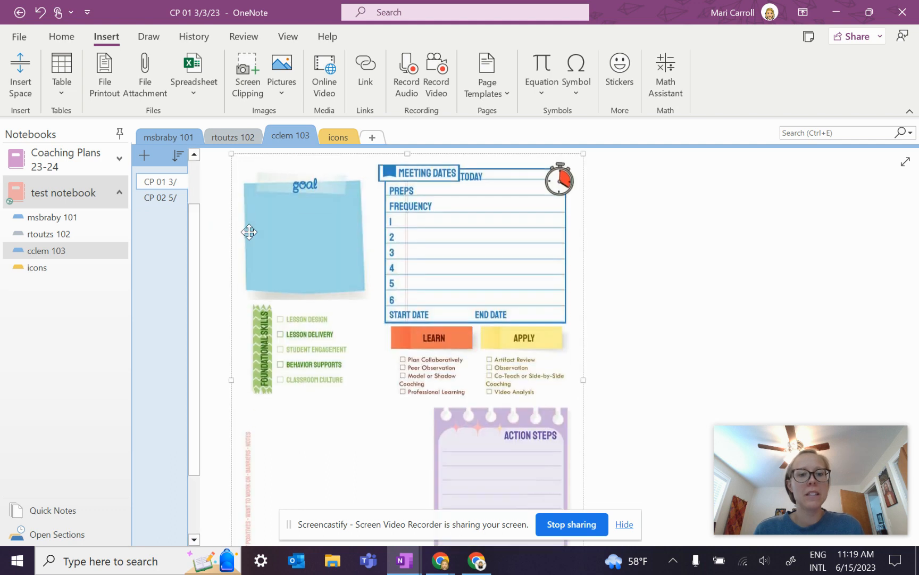
click(678, 236)
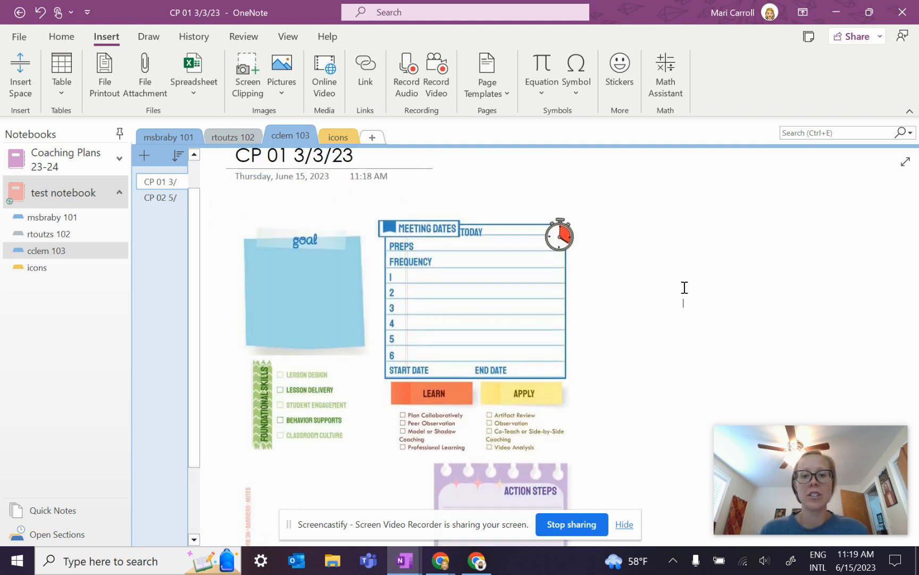
scroll(685, 287, down, 1)
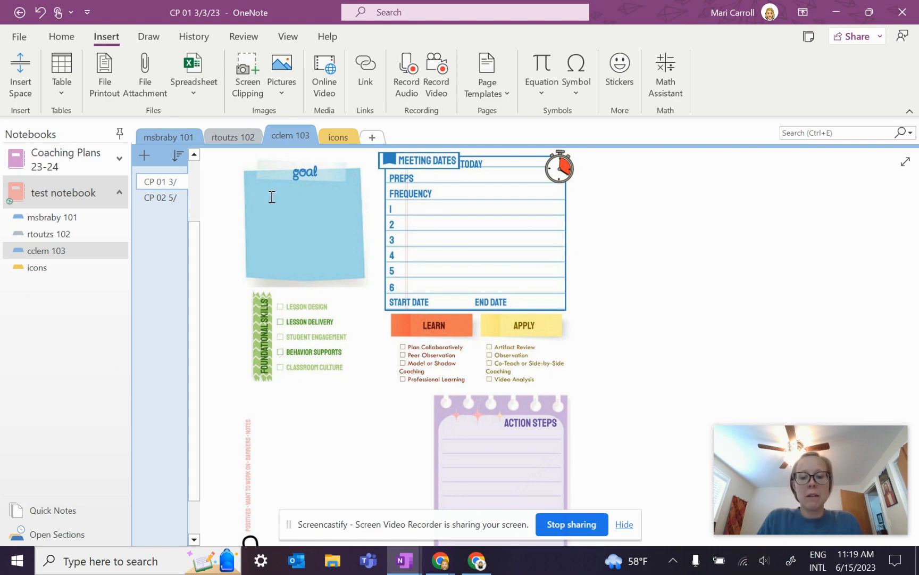
click(270, 201)
text(Type their goal)
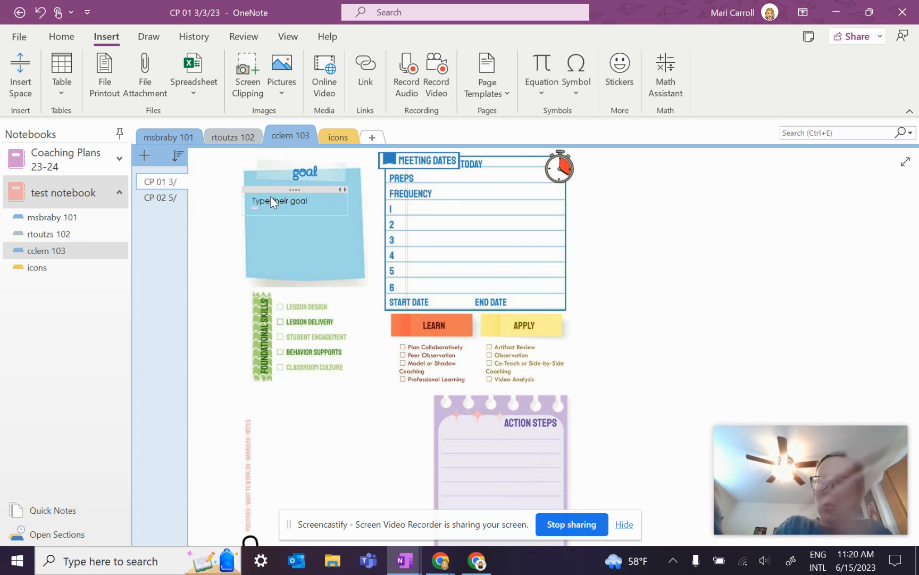
Step: Handwrite 6/15/23 after TODAY and 2A/3B after PREPS in ink
click(149, 36)
mouse_move(492, 158)
mouse_down()
mouse_move(488, 164)
mouse_move(510, 172)
mouse_move(528, 169)
mouse_up()
drag(425, 173, 432, 182)
drag(433, 174, 458, 182)
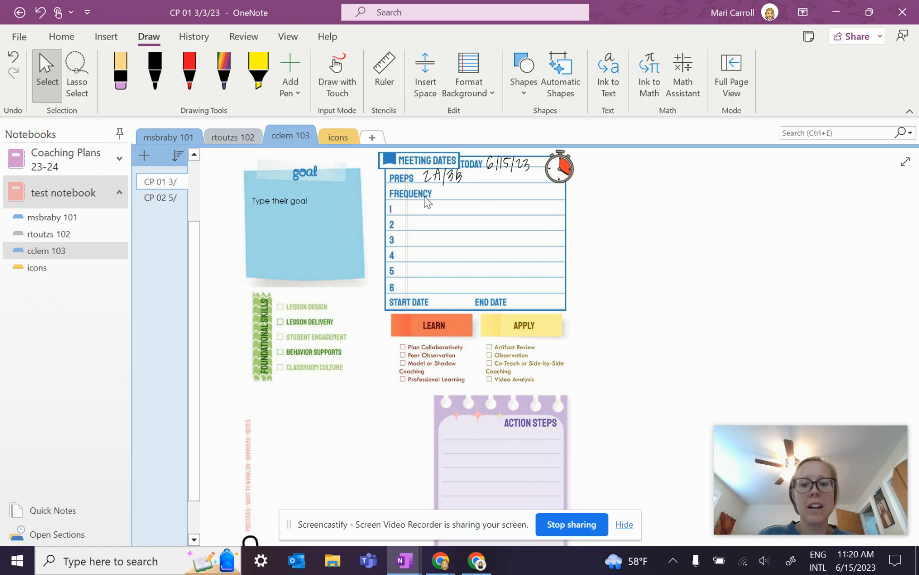
click(339, 137)
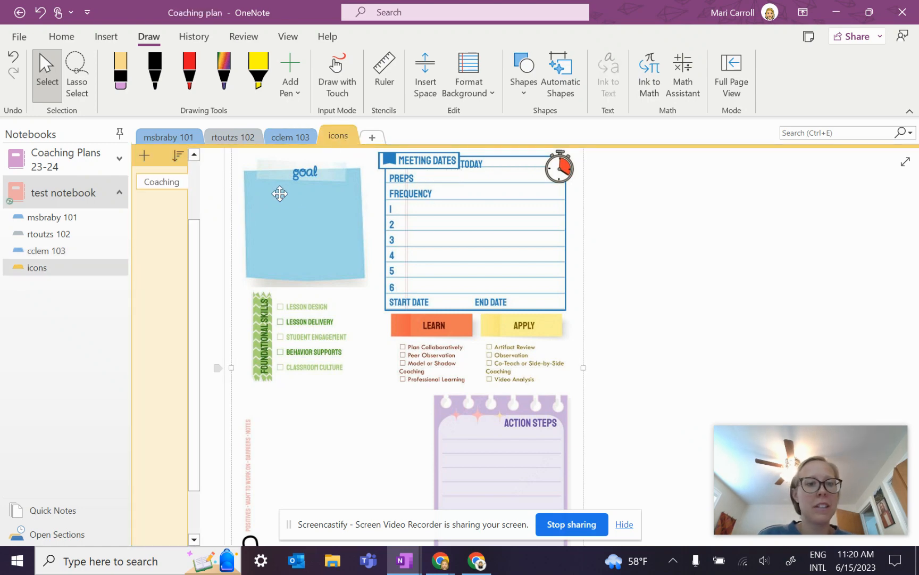
Step: Insert the coaching collab log image below the Action Steps note and drag it into place
scroll(290, 341, down, 5)
click(255, 379)
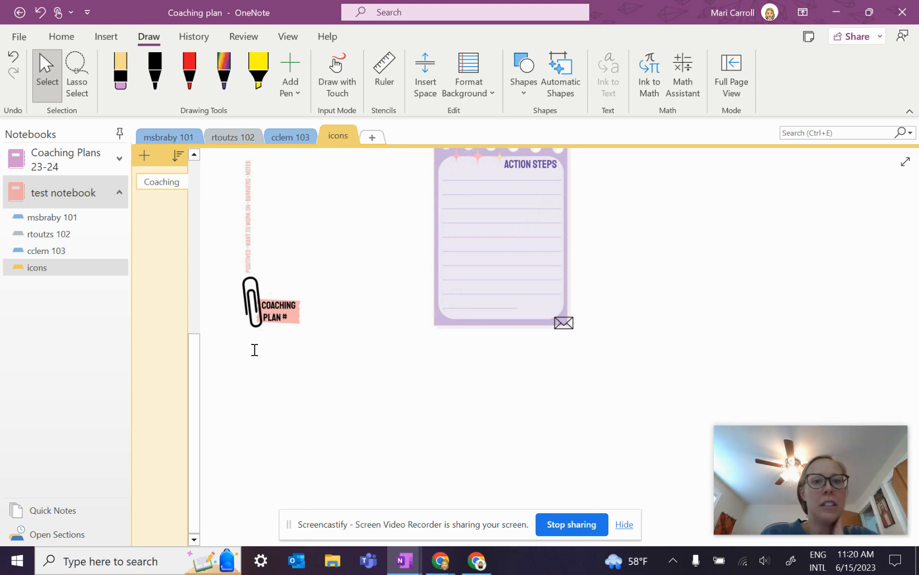
click(107, 38)
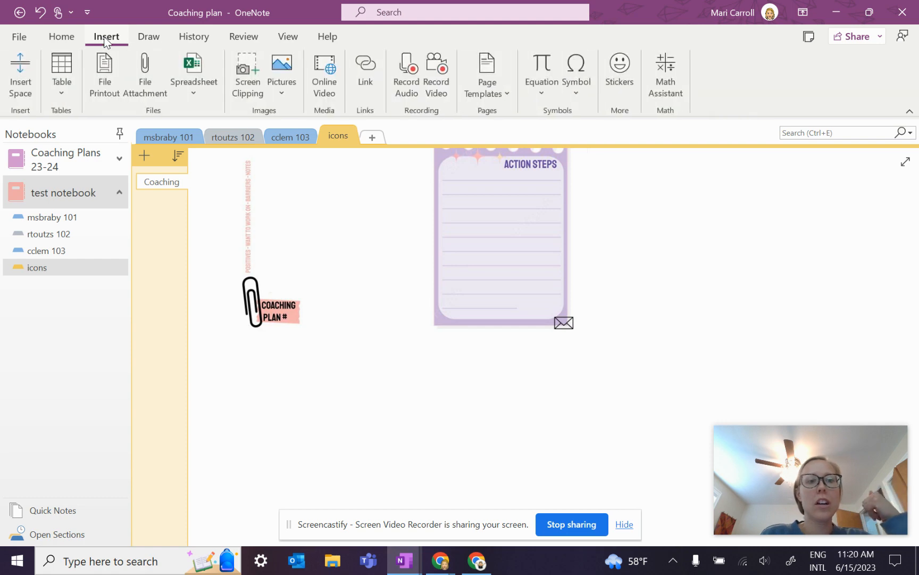
click(272, 64)
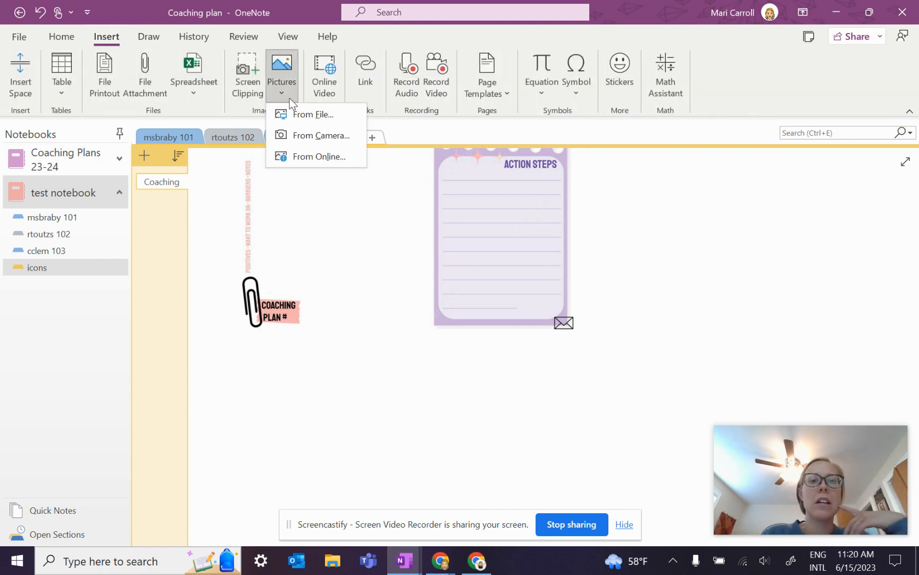
click(302, 118)
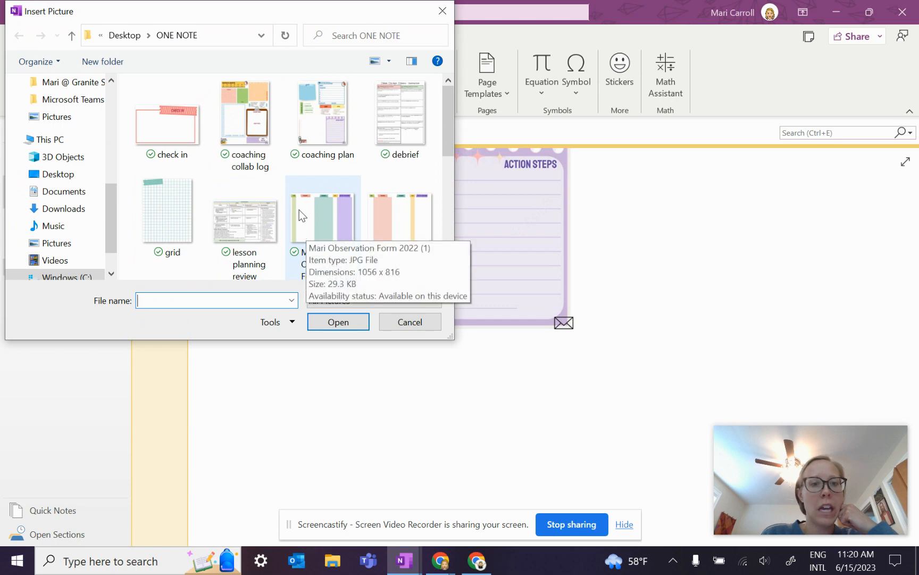
click(261, 129)
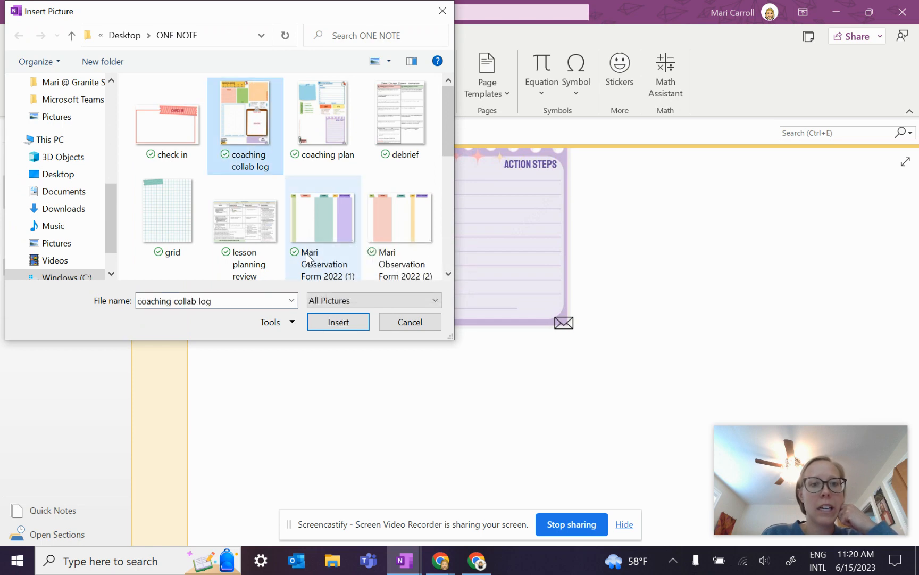
click(330, 320)
scroll(624, 335, up, 2)
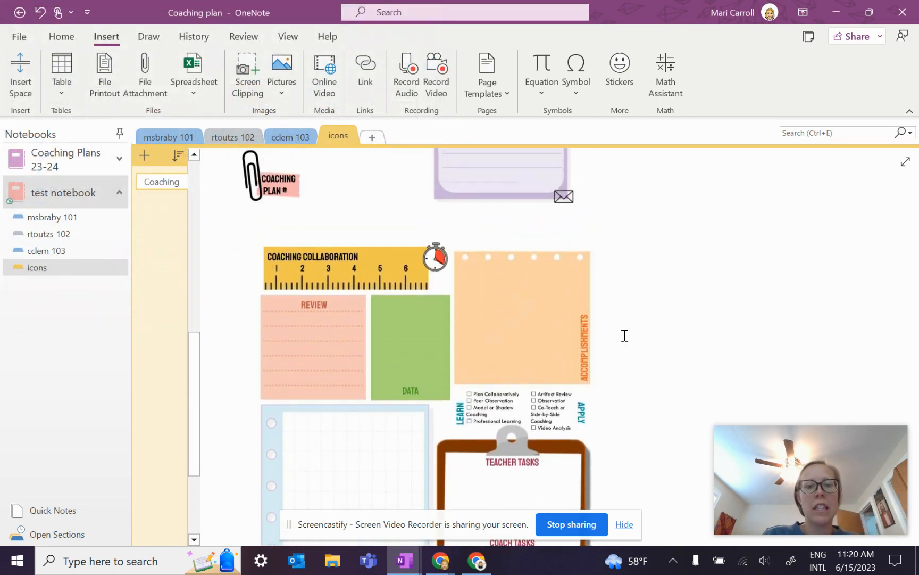
drag(349, 297, 331, 263)
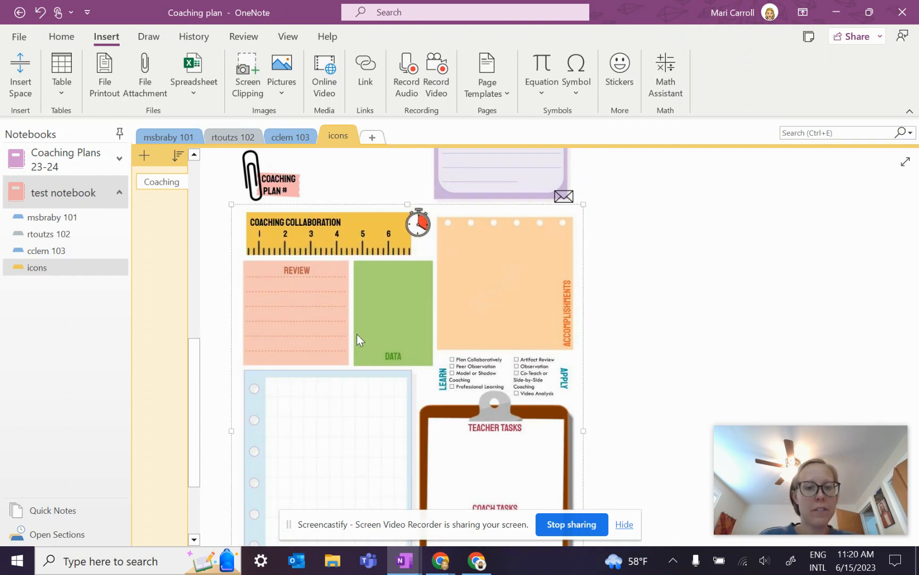
click(60, 252)
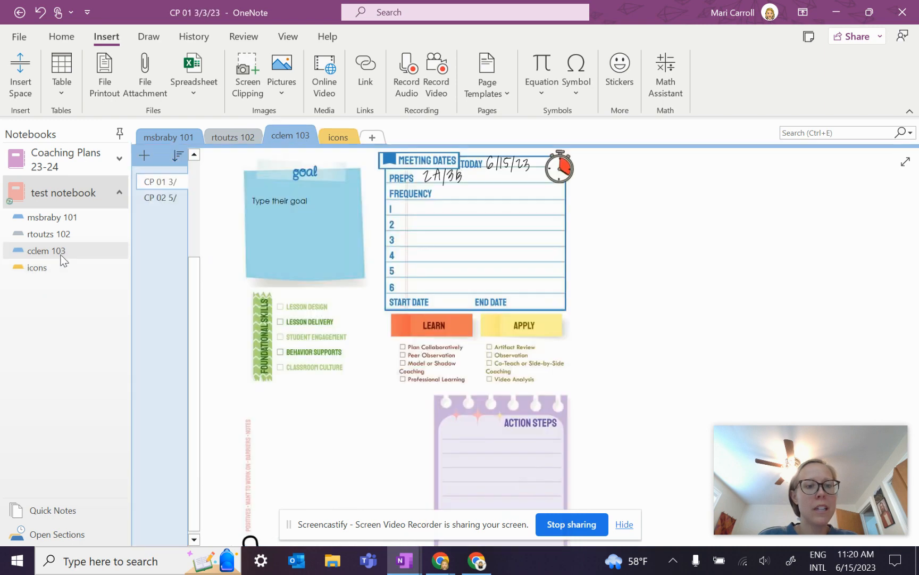
click(161, 199)
key(ctrl+v)
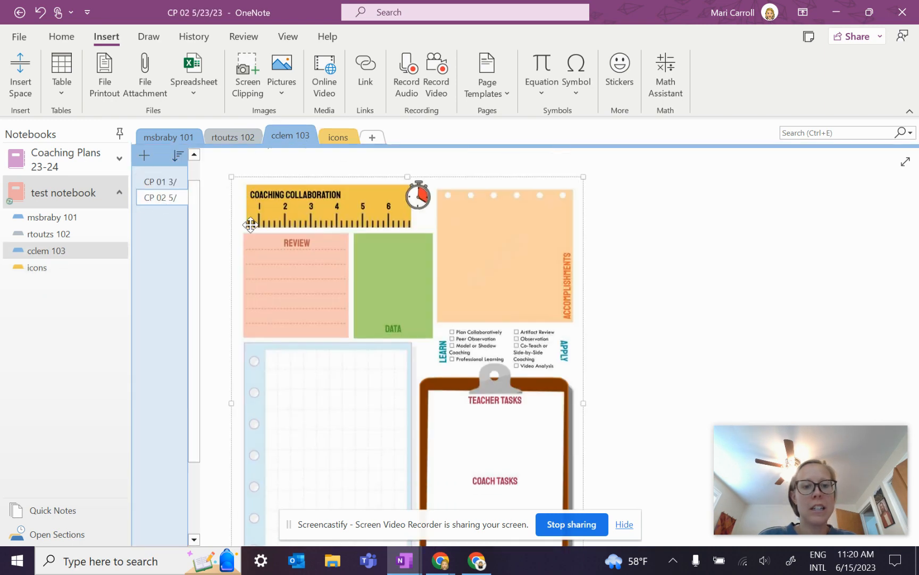
scroll(292, 294, down, 5)
click(250, 447)
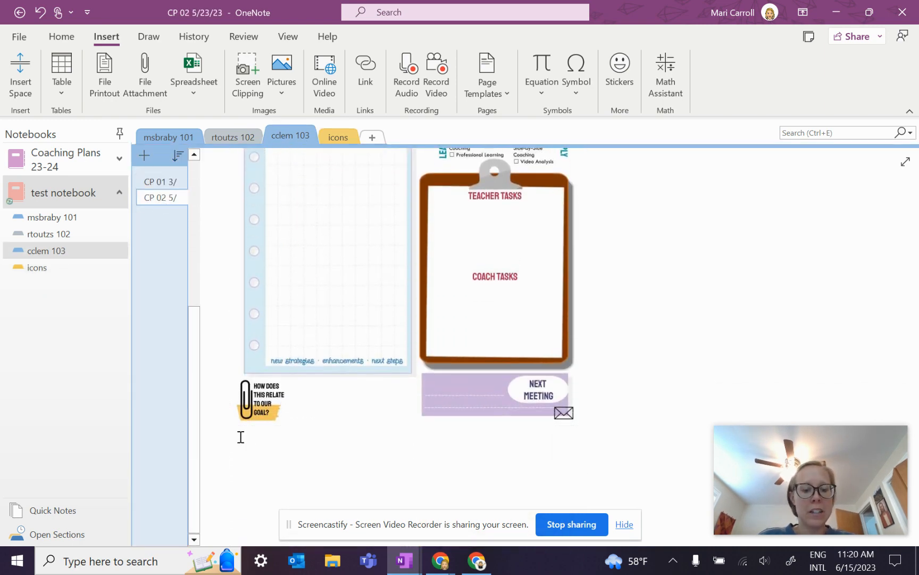
scroll(277, 452, up, 3)
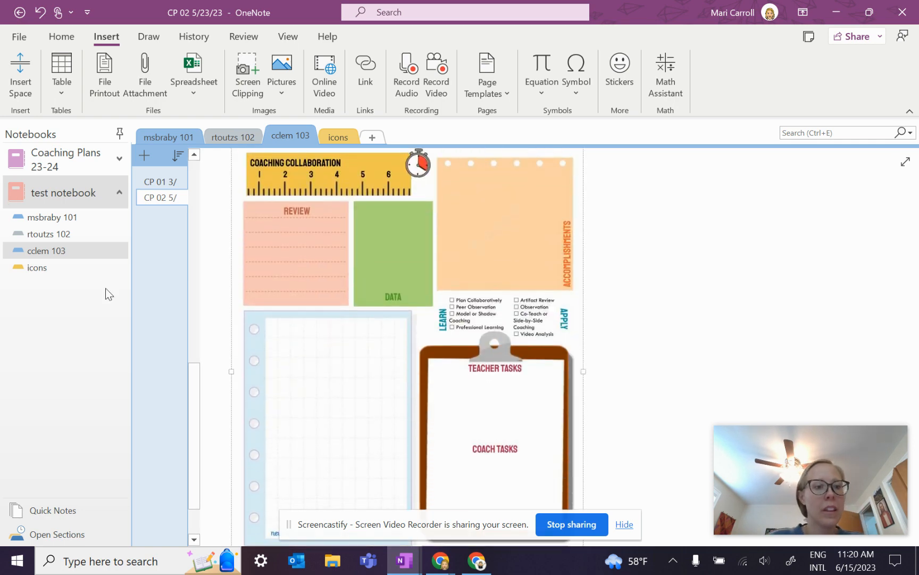
click(54, 268)
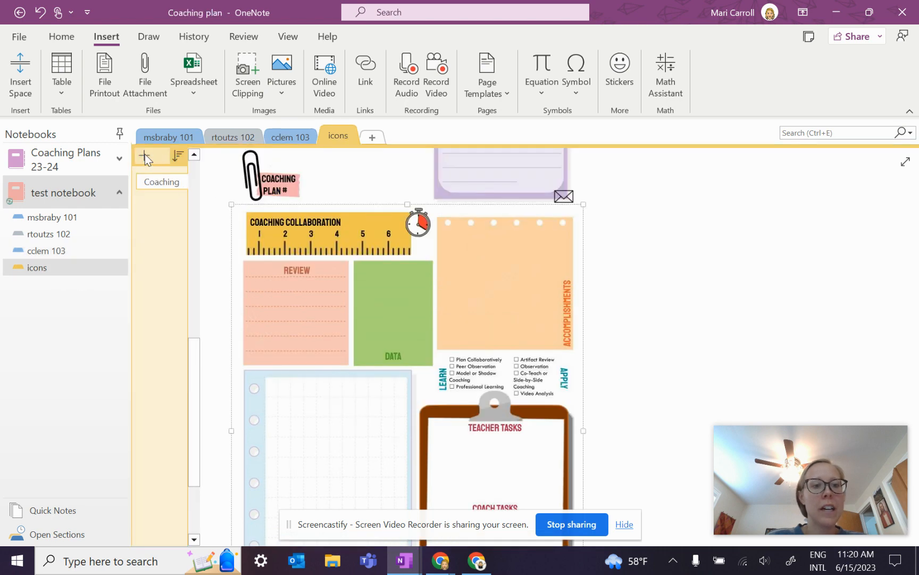
Step: Add a new page in the icons section with the Coaching at Cyprus PDF inserted as a printout
click(144, 156)
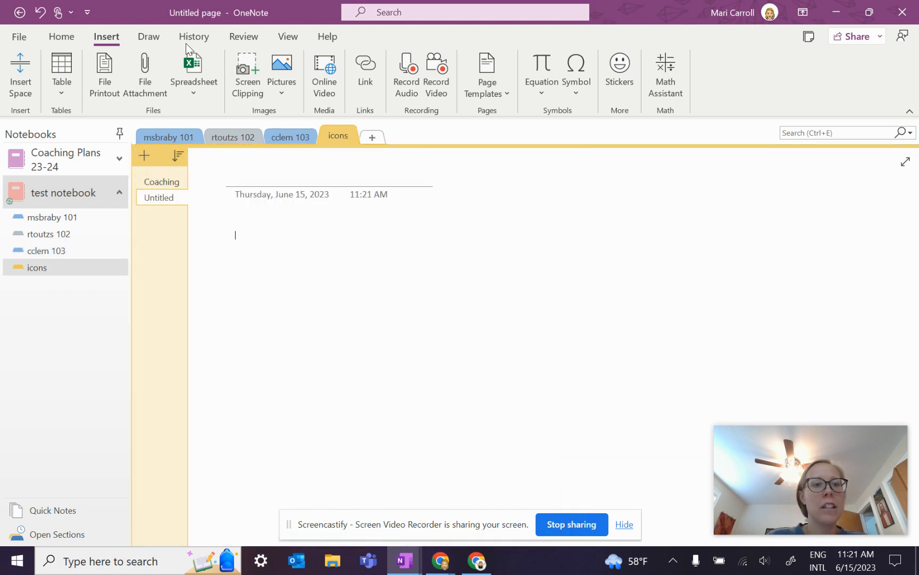
click(103, 72)
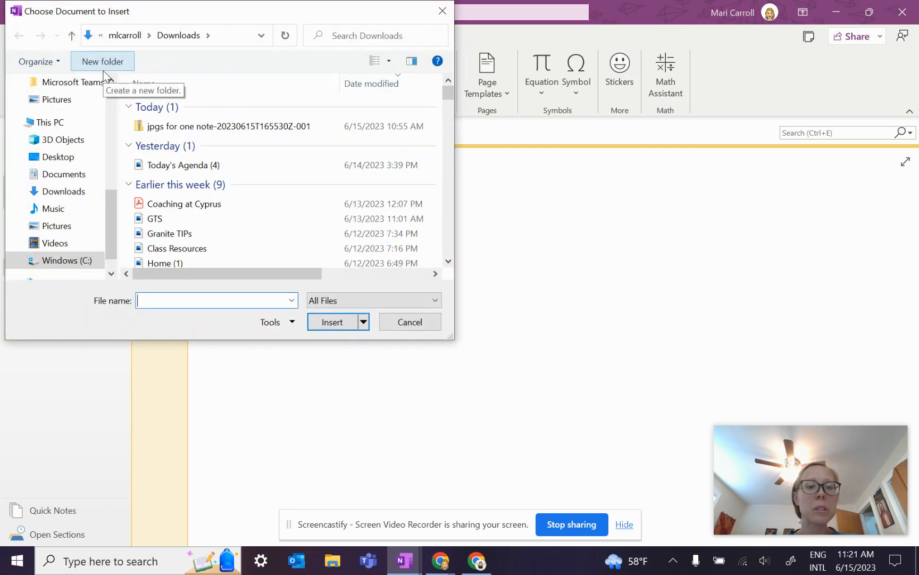
click(206, 210)
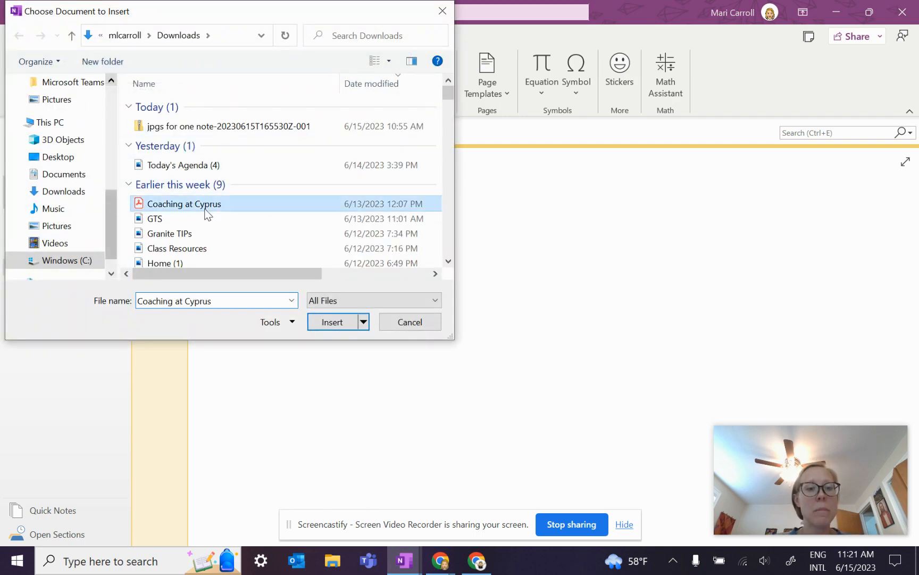
click(322, 318)
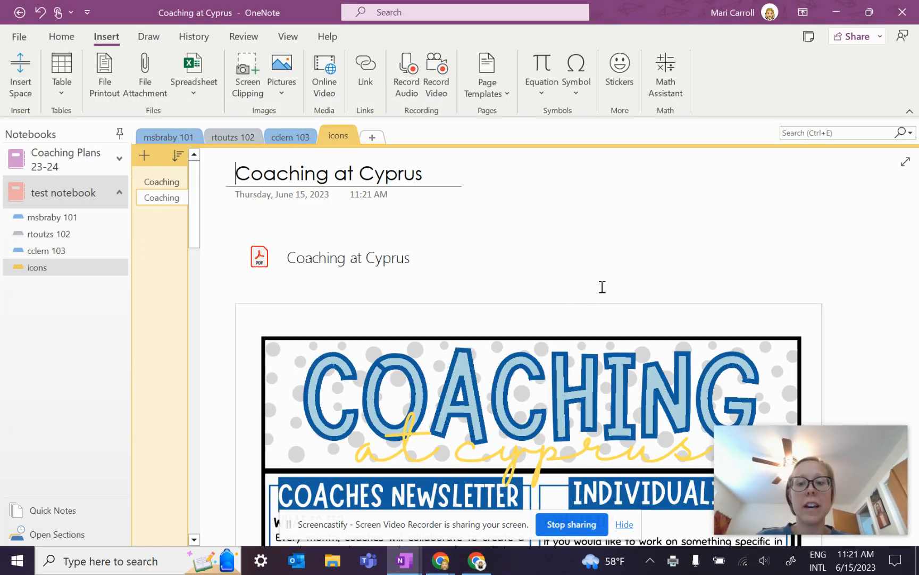
scroll(601, 288, down, 2)
scroll(601, 285, down, 1)
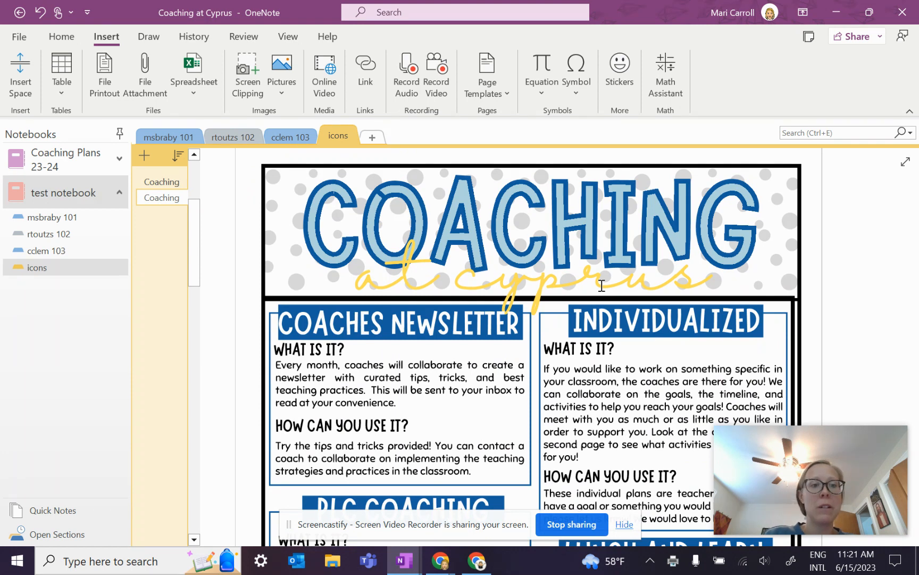
Step: Highlight the newsletter description lines with the yellow highlighter
click(149, 36)
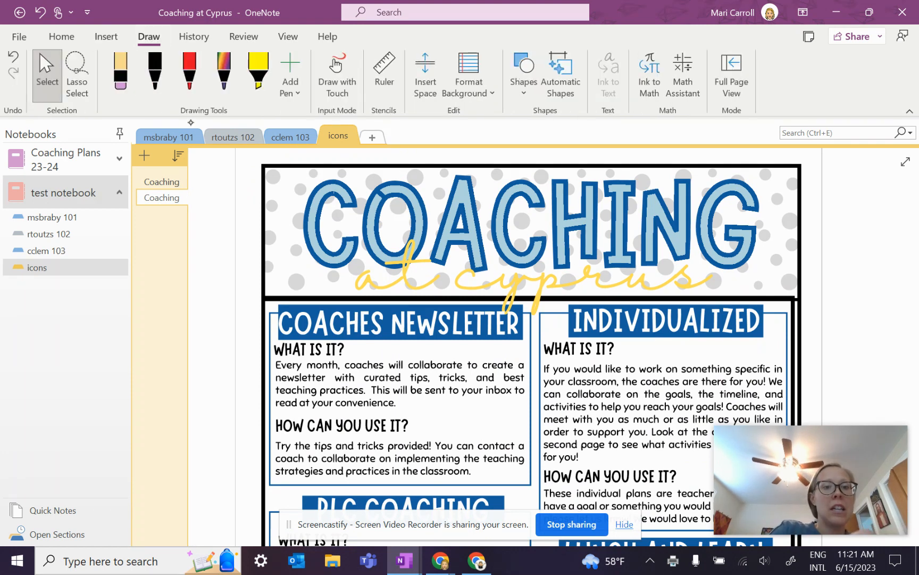
click(258, 73)
mouse_move(280, 364)
mouse_down()
mouse_move(515, 377)
mouse_move(400, 379)
mouse_move(503, 391)
mouse_up()
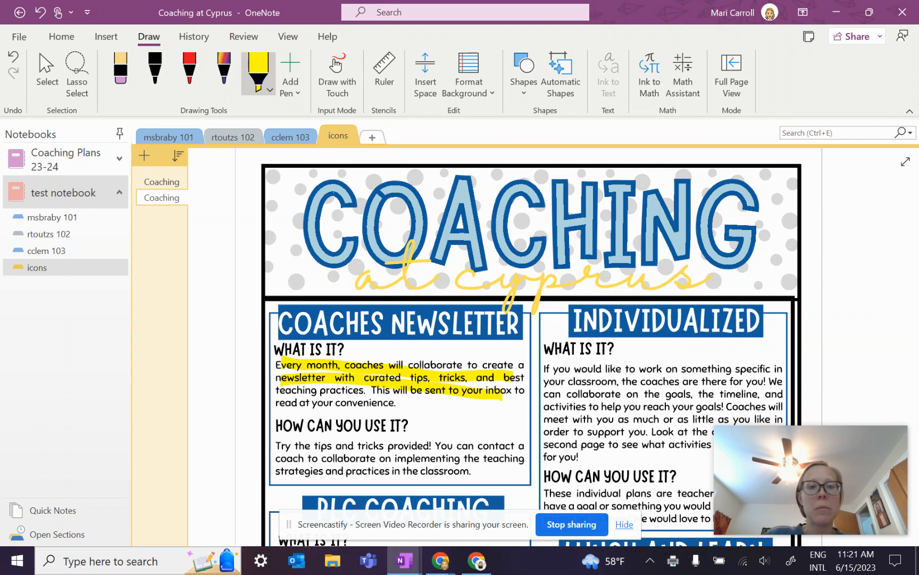
Step: Handwrite 'add notes' in black pen and circle the INDIVIDUALIZED heading
click(155, 72)
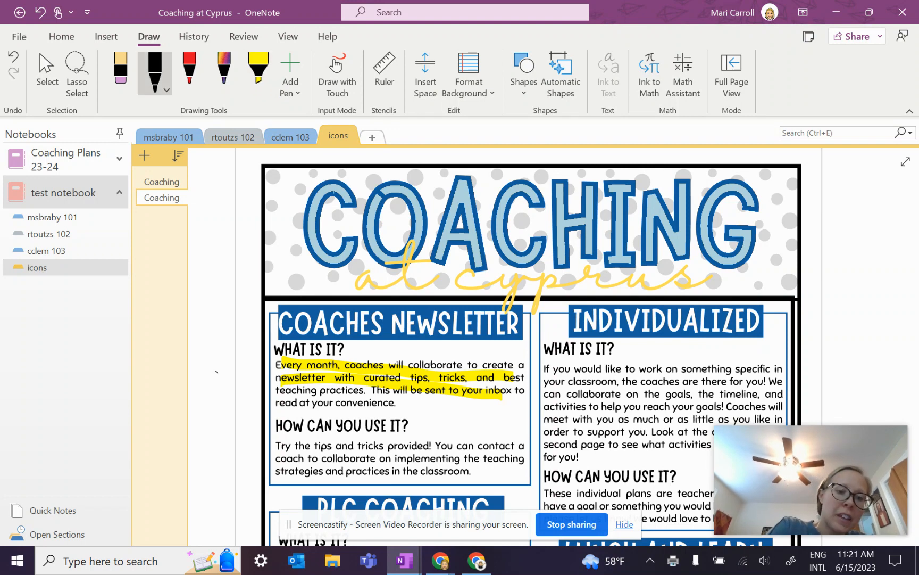
drag(233, 344, 246, 374)
drag(219, 400, 229, 420)
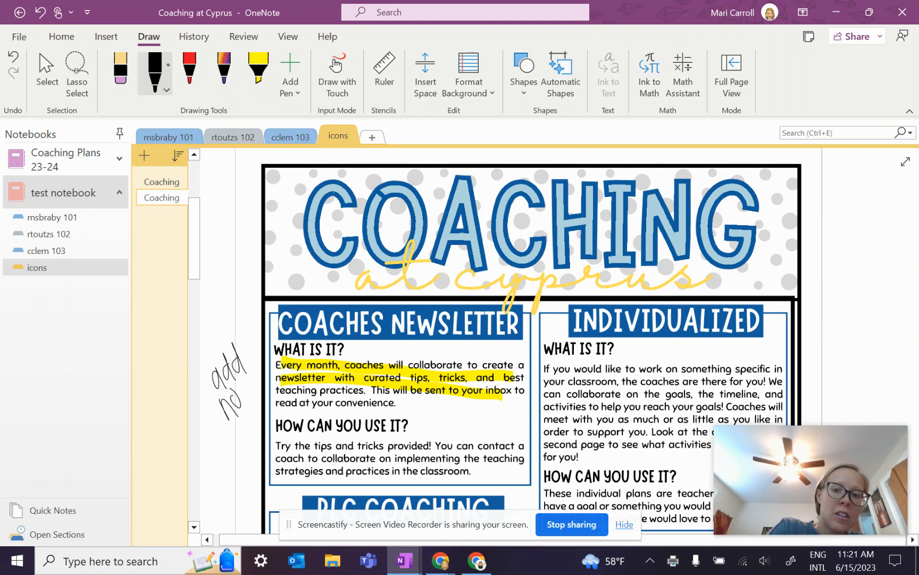
drag(258, 376, 251, 399)
mouse_move(586, 303)
mouse_down()
mouse_move(792, 342)
mouse_move(599, 296)
mouse_up()
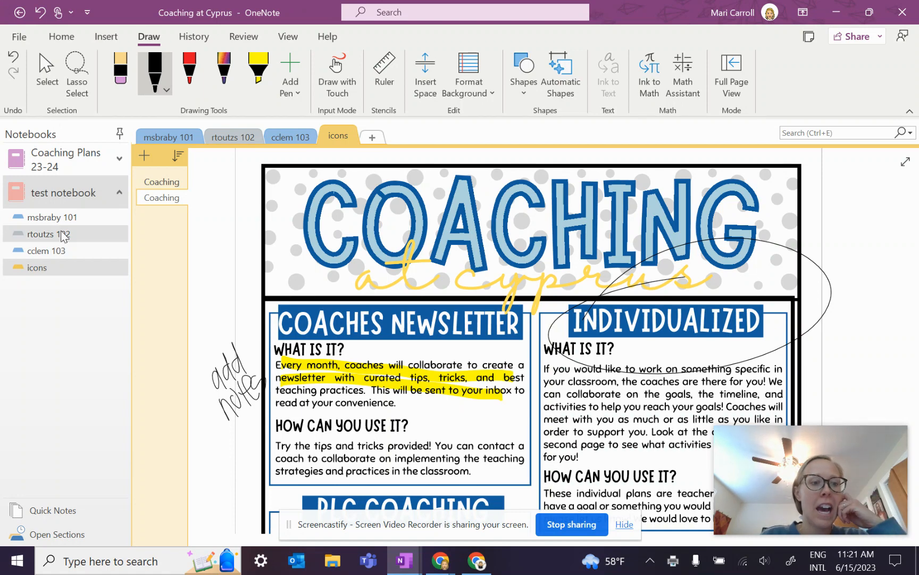
click(46, 250)
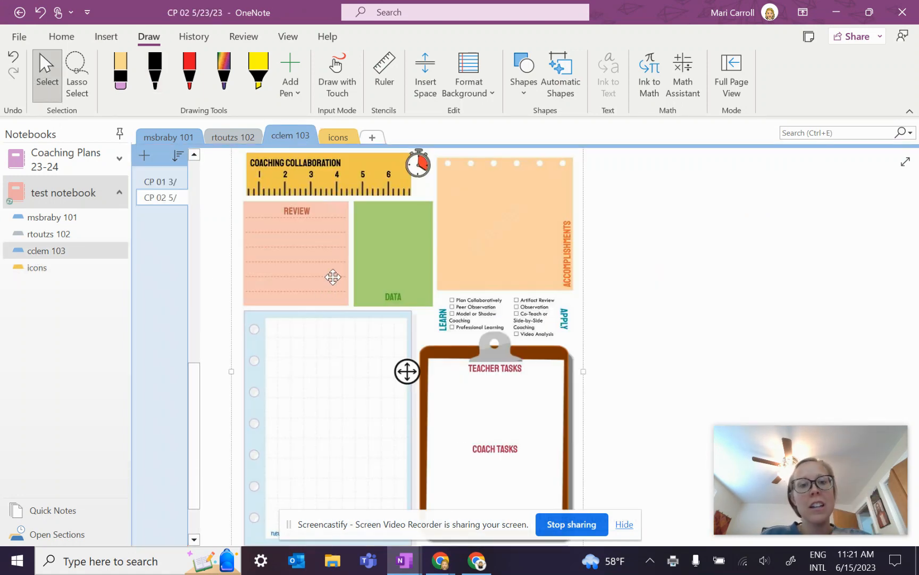
Step: Add a widened '6/15 Plan collaboratively' note positioned under the goal graphic
scroll(332, 277, down, 3)
scroll(332, 277, up, 3)
scroll(332, 277, down, 3)
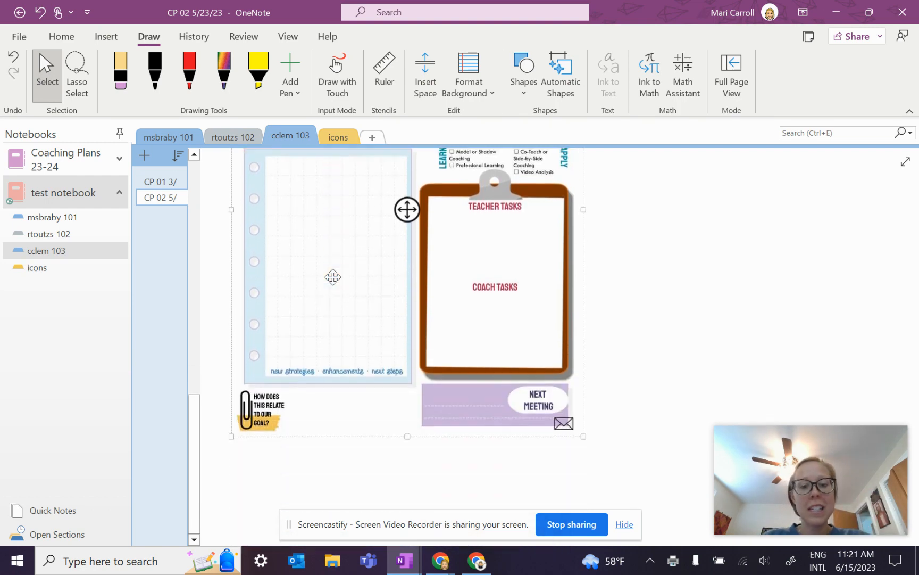
scroll(333, 276, down, 3)
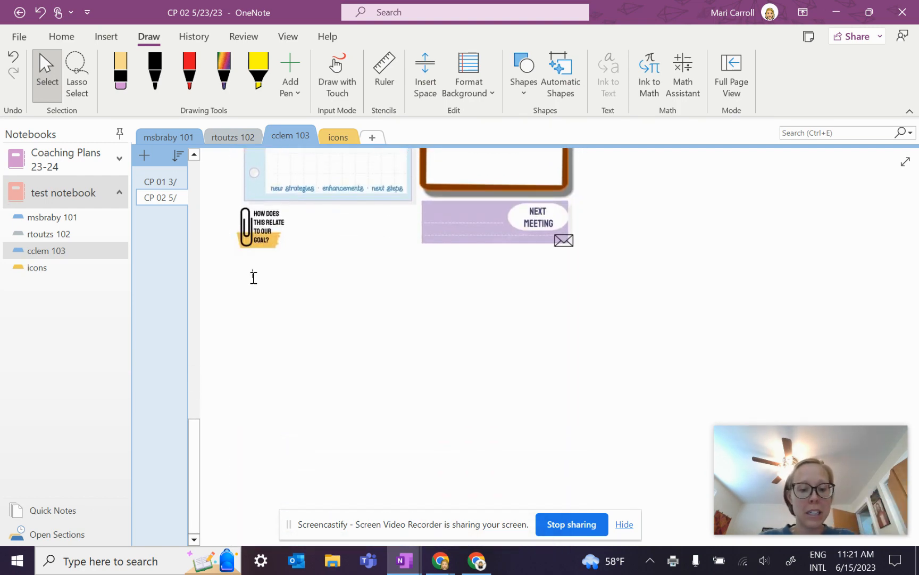
click(254, 277)
text(6/15)
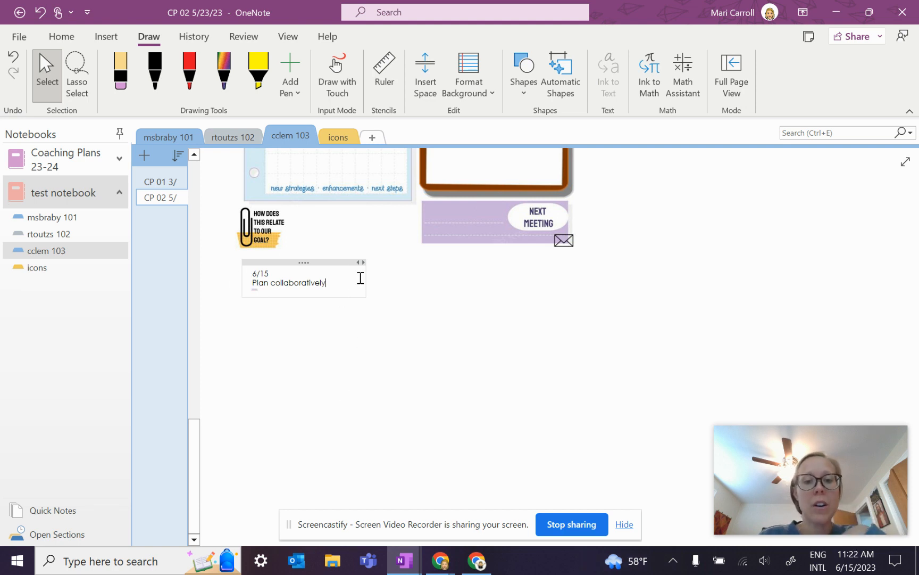
drag(362, 276, 581, 289)
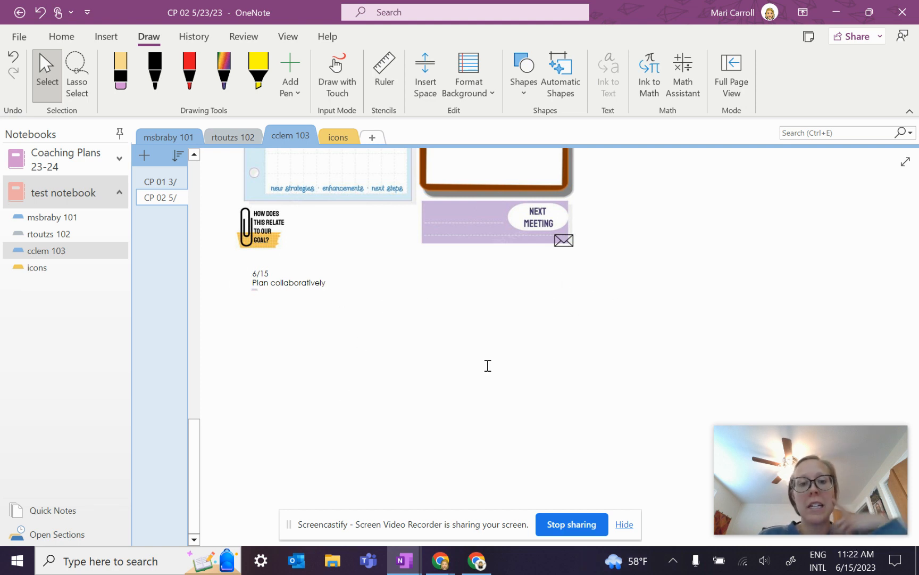
mouse_move(334, 263)
mouse_down()
mouse_move(326, 349)
mouse_move(509, 177)
mouse_move(455, 216)
mouse_move(328, 250)
mouse_move(321, 268)
mouse_up()
click(313, 384)
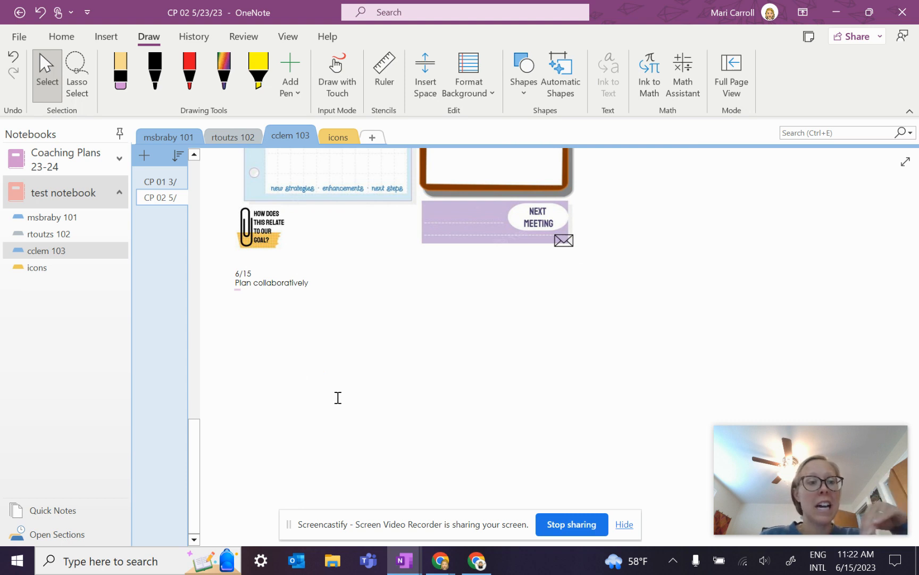
Step: Email the CP 02 5/23/23 page from OneNote's Home tab, opening an Outlook draft
scroll(337, 398, up, 3)
scroll(337, 397, up, 10)
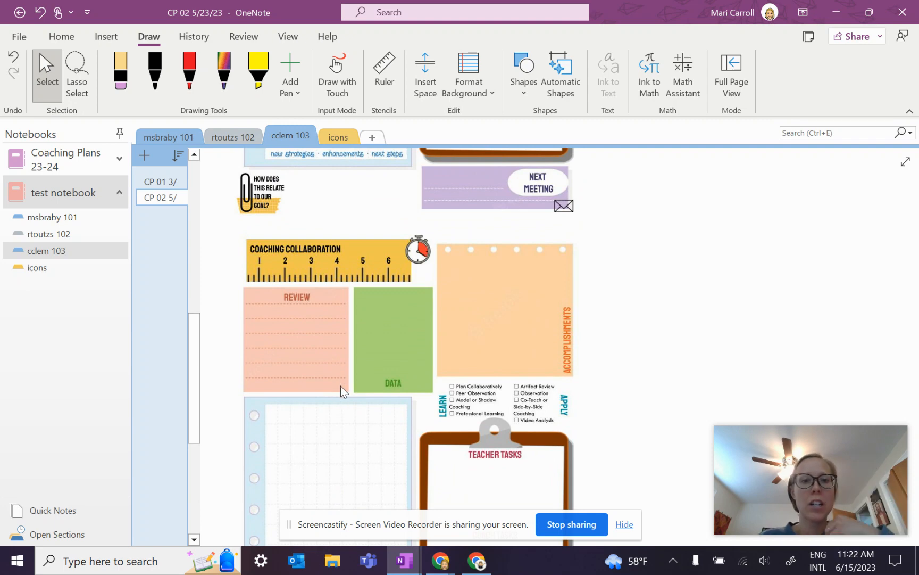
click(55, 42)
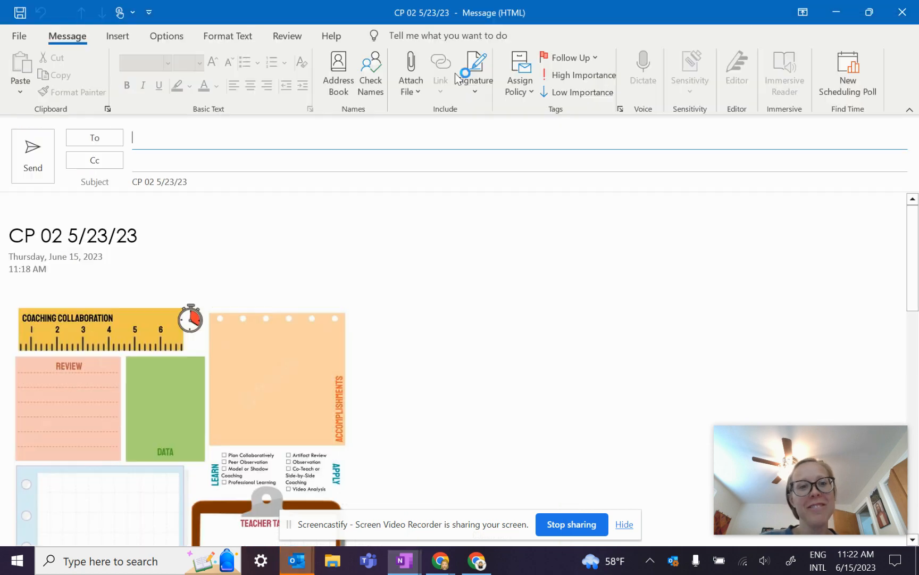
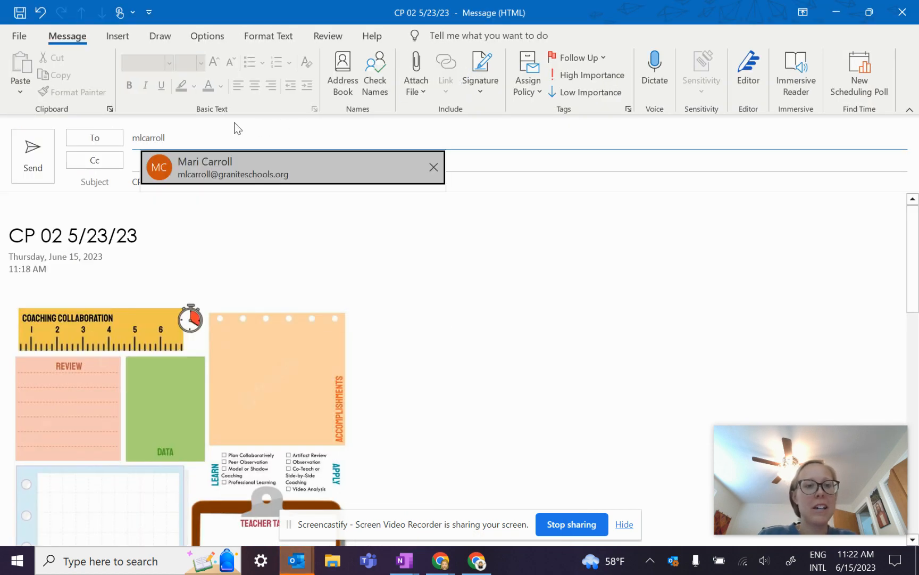
Step: Address the email to the suggested recipient and set the subject to Next Meeting 8/18
click(198, 182)
drag(198, 182, 133, 176)
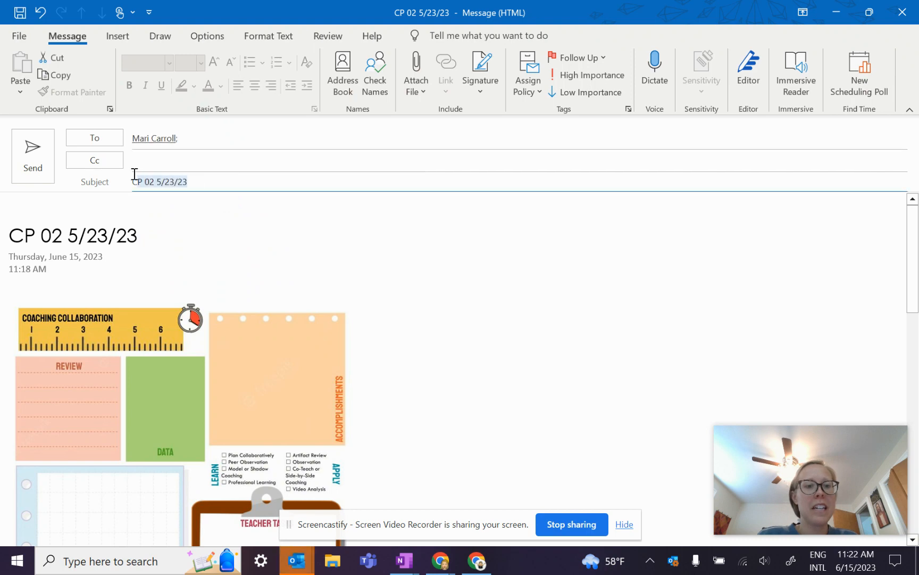
text(Text)
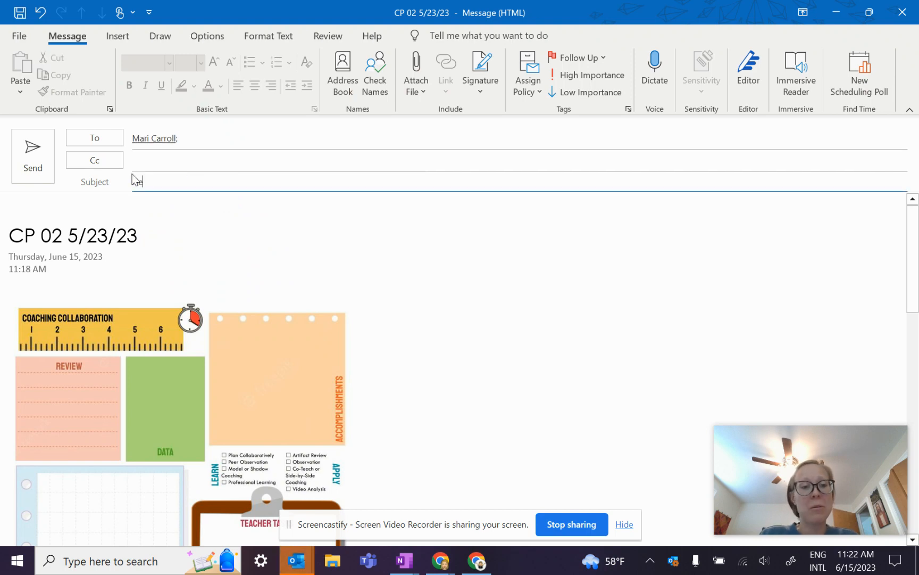
text( Meeting 6)
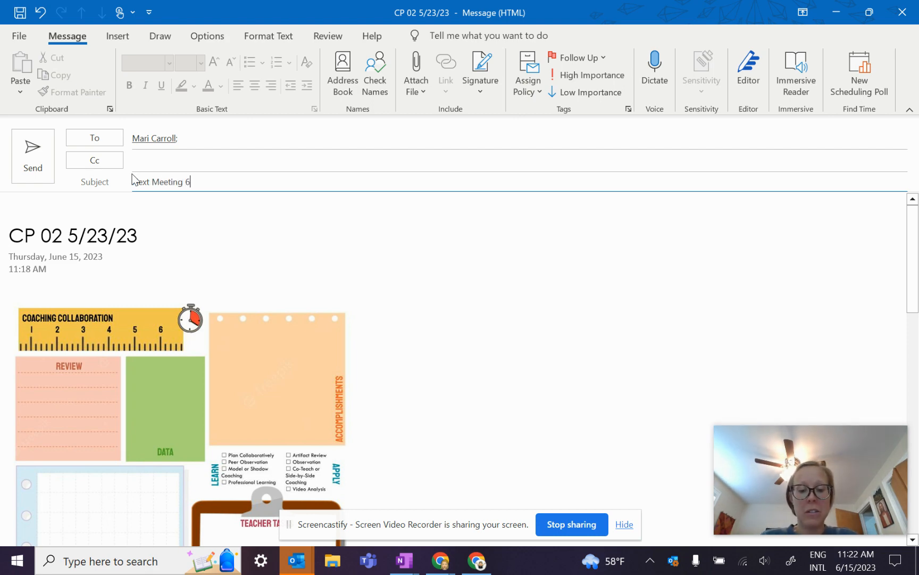
key(BackSpace)
text(8/18)
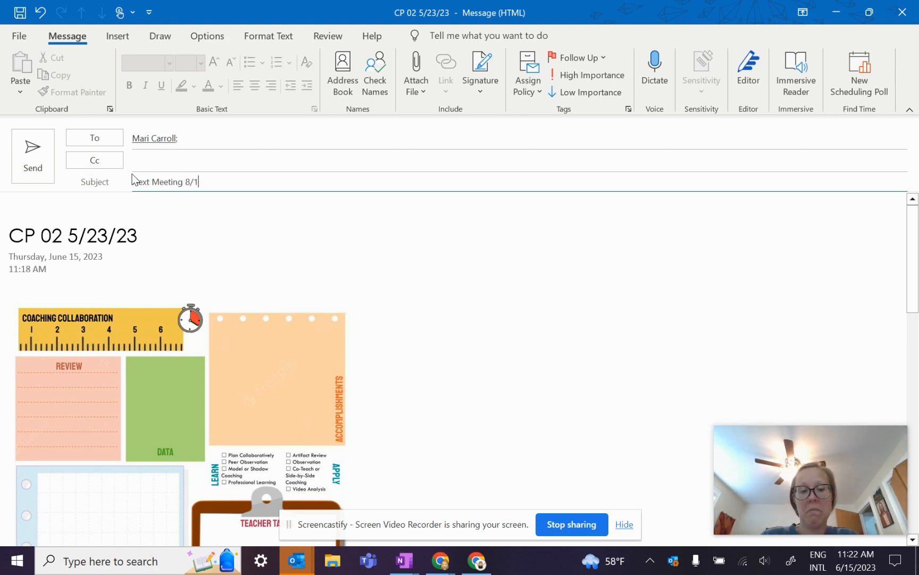
Step: Write a greeting and 'It was so great to meet with you today!…' paragraph
click(20, 206)
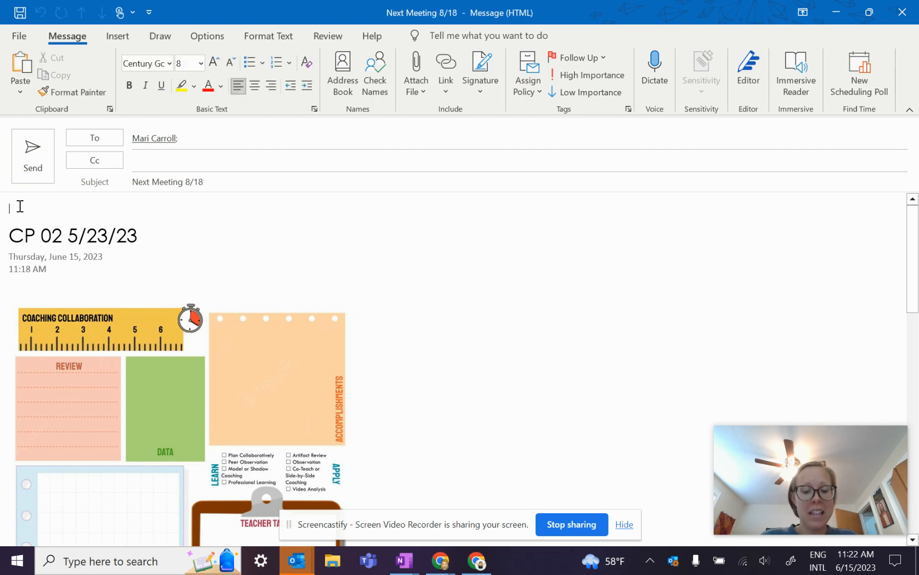
text(Hi)
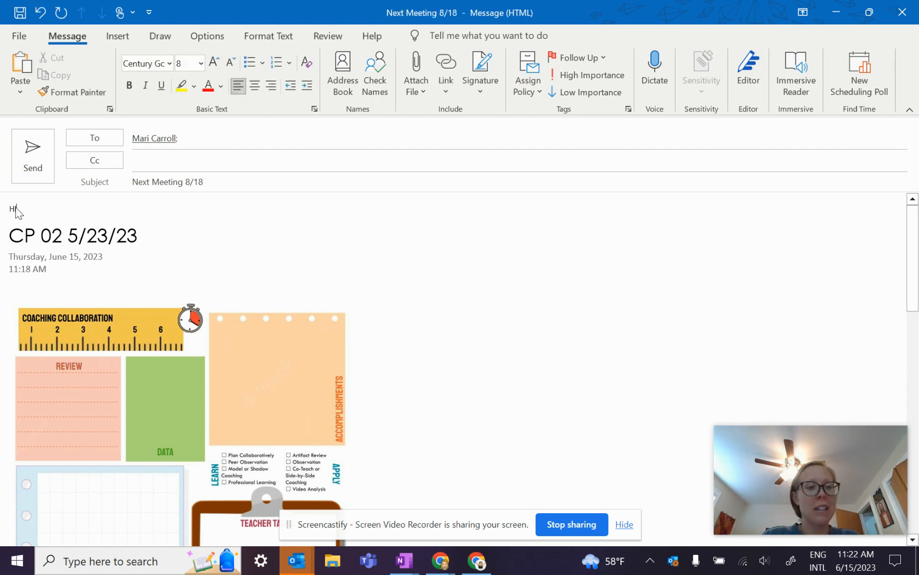
key(Return)
text(It was)
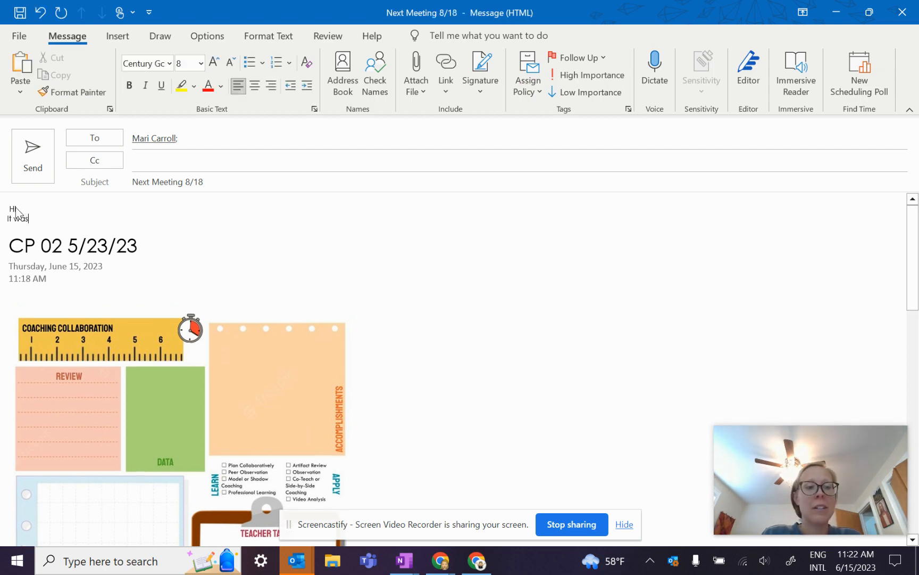
text( so great to meet)
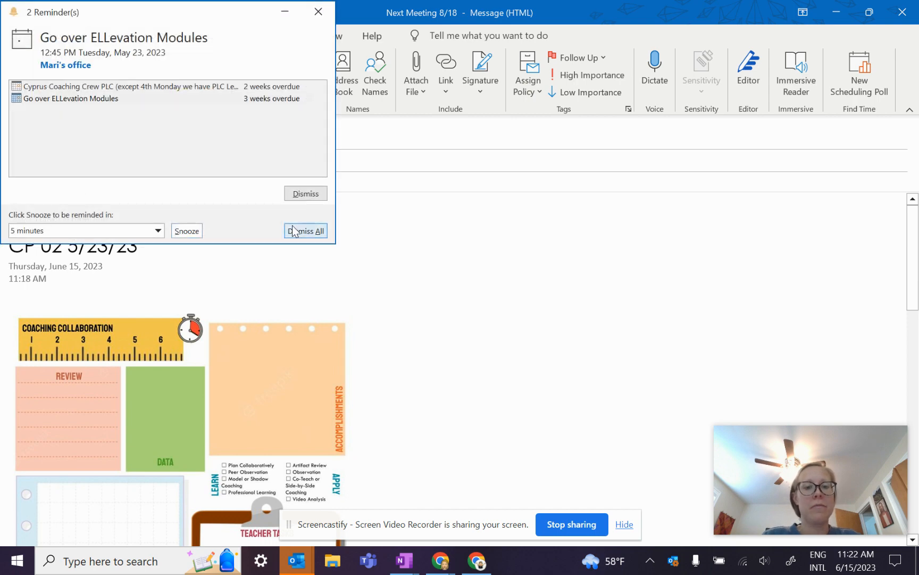
click(306, 231)
text(with you to)
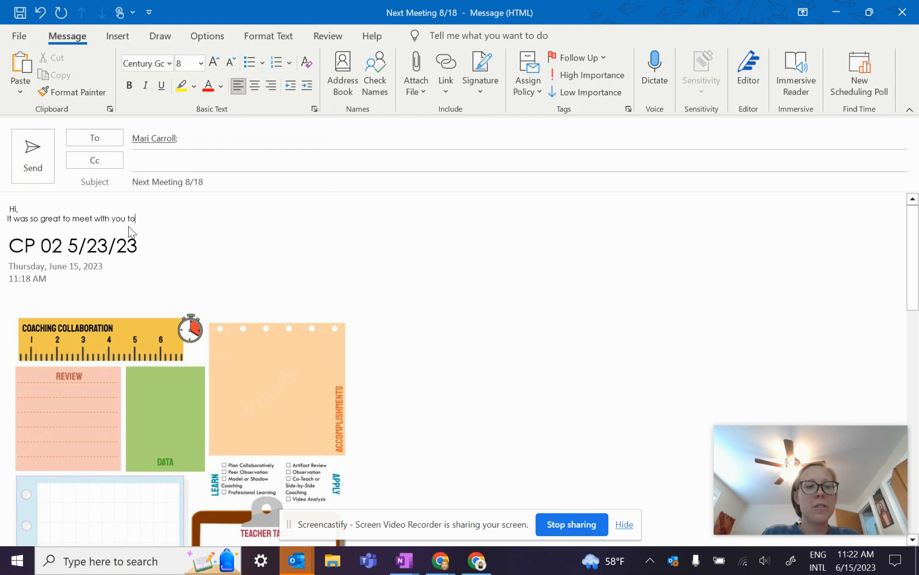
text(day! I l)
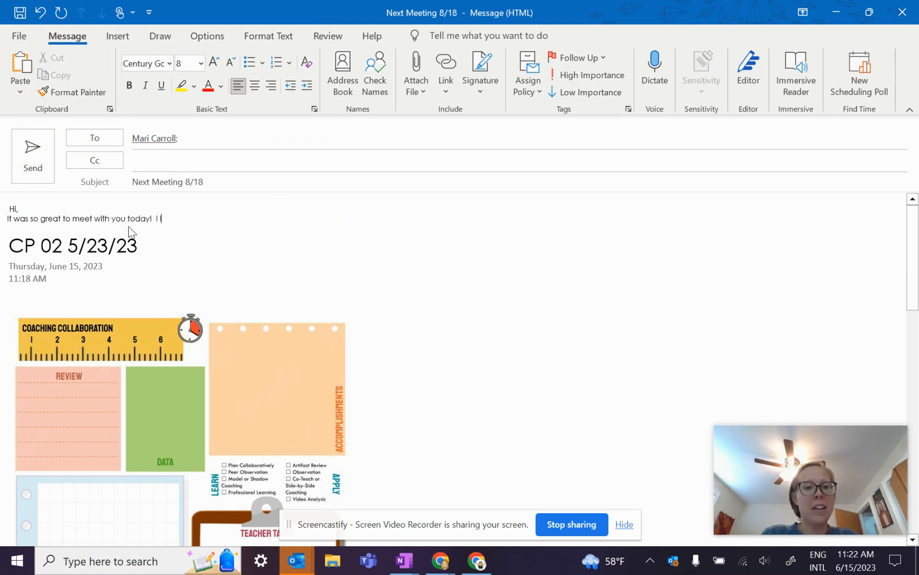
text(oved seeing )
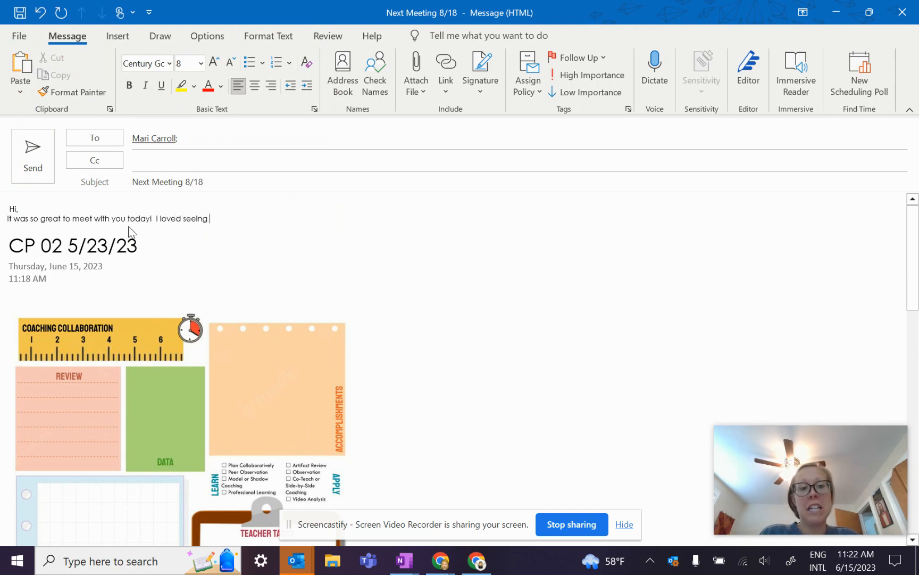
text(the prof)
text(ress yo)
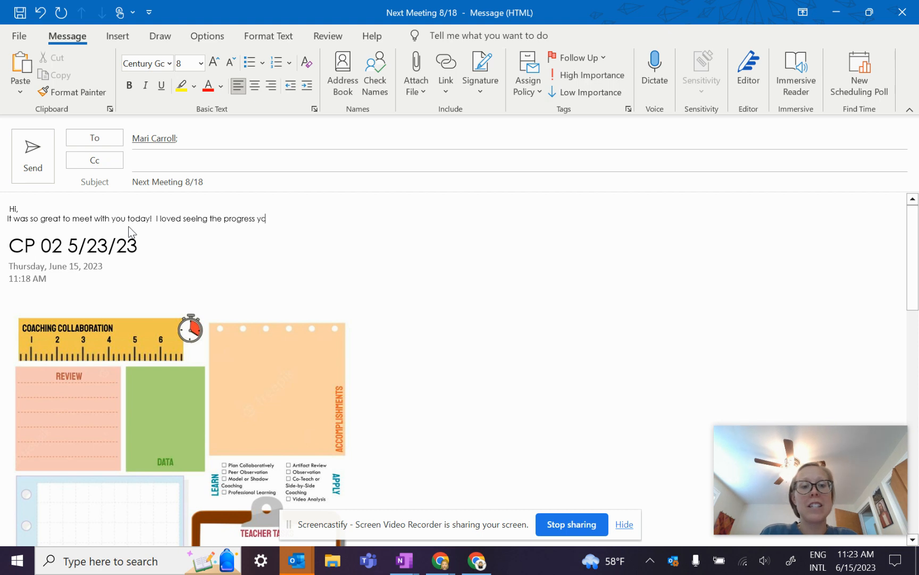
text(ur students made.)
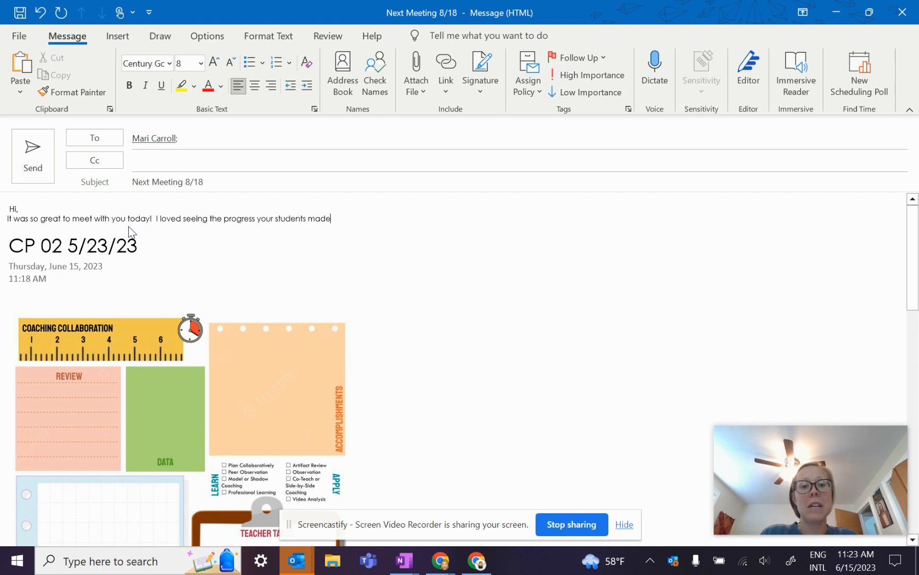
Step: Add the homework reminder, 'I'll see you next Tuesday!' and signature, then send
key(Return)
text(Don't for)
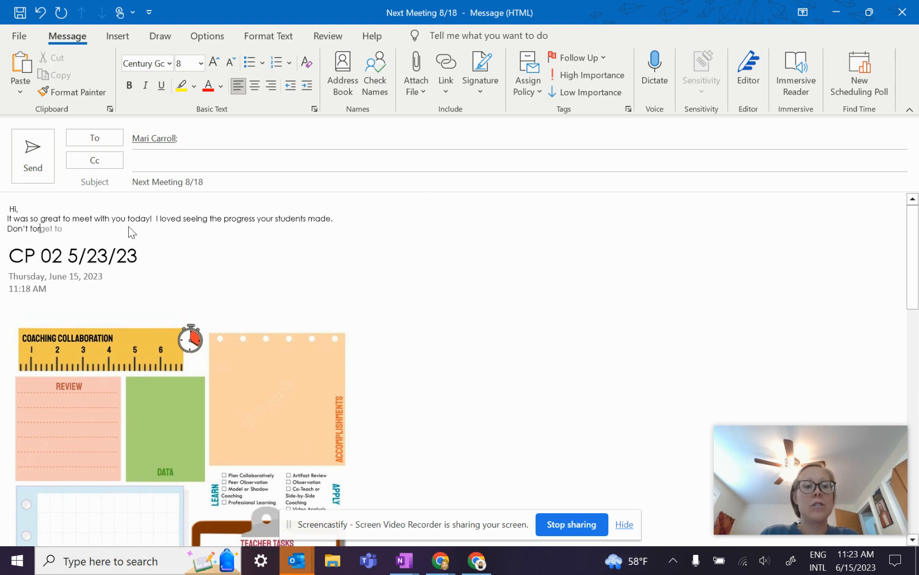
text(get to compl)
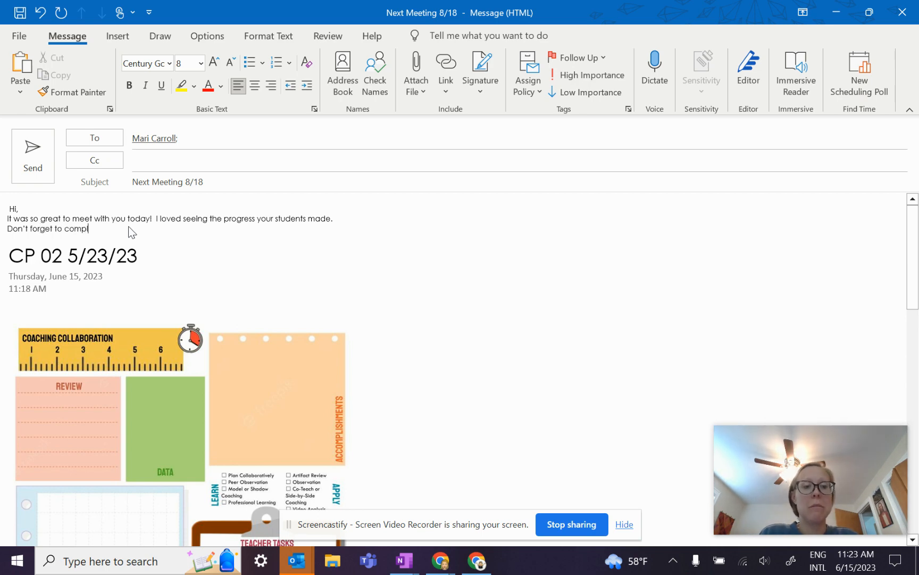
text(ete your homeowkr)
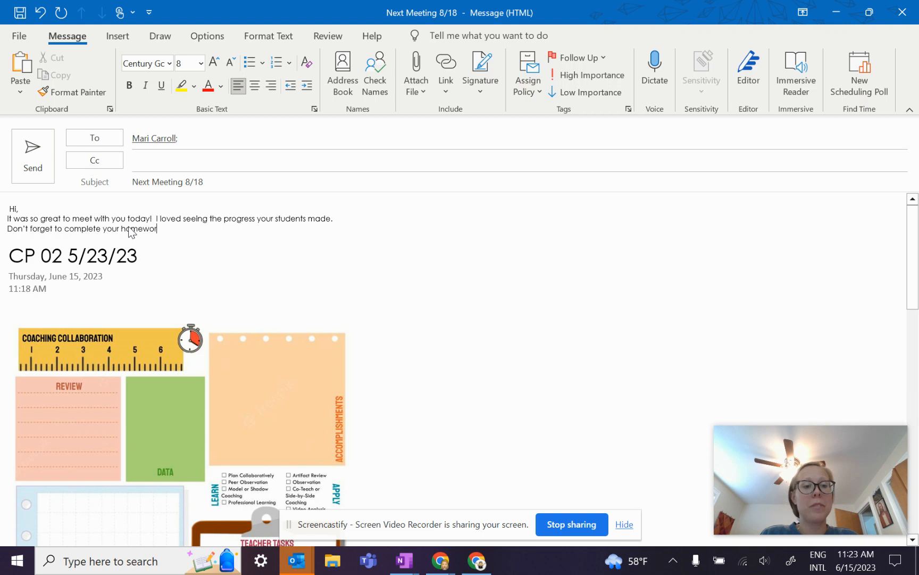
key(Return)
key(Return)
text(I'll)
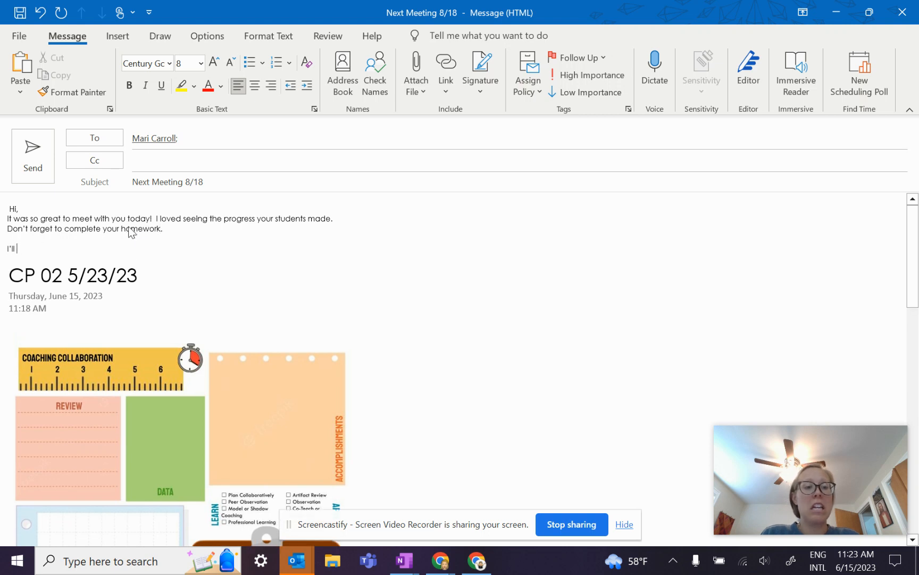
text( see you next T)
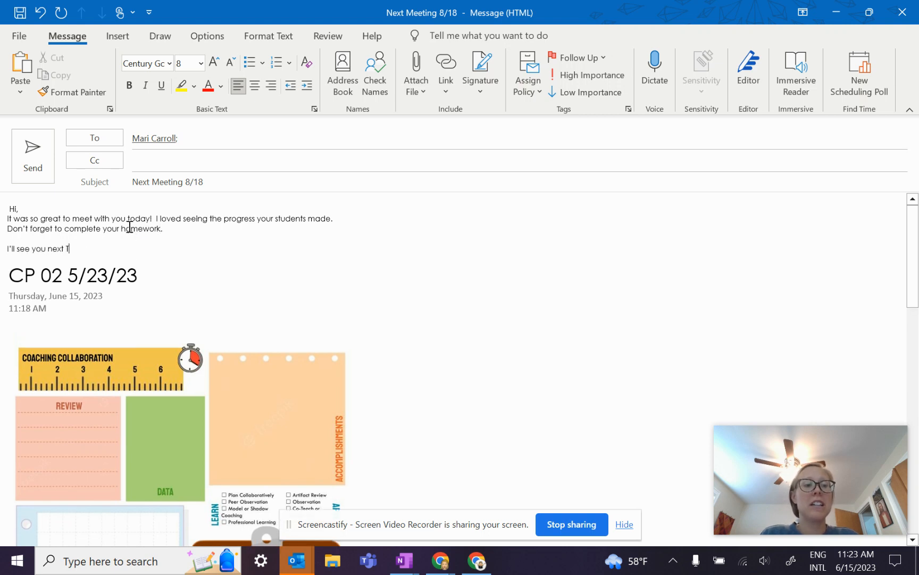
text(ueday)
key(BackSpace)
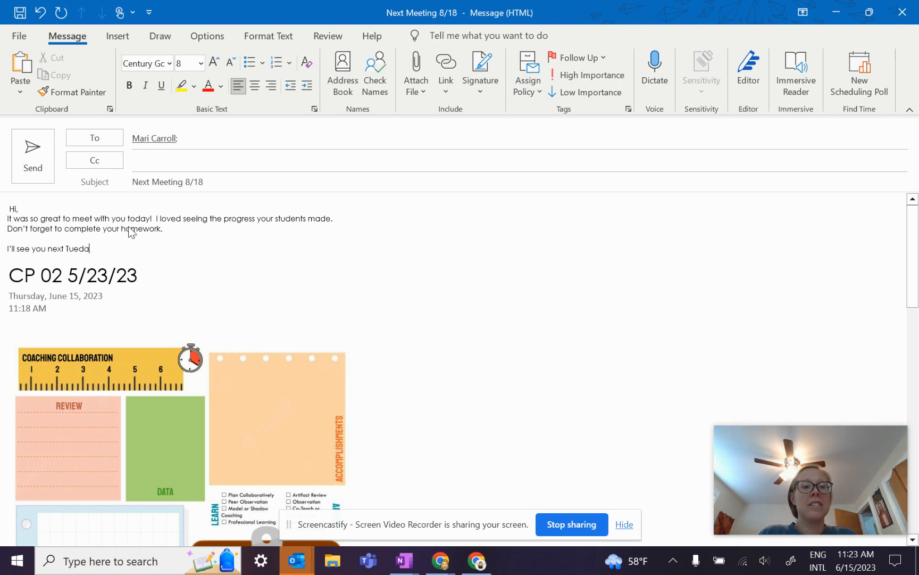
text(y!)
key(Return)
text(Mo)
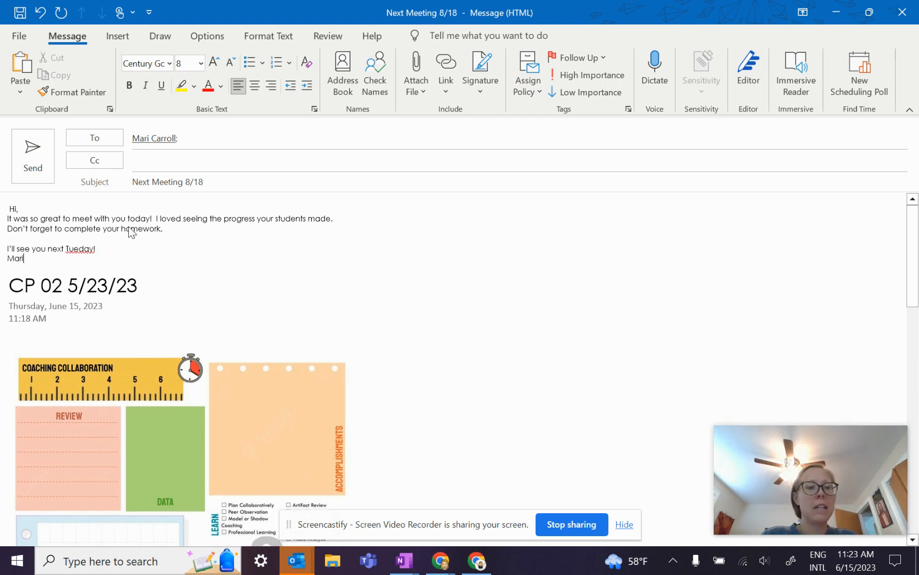
click(77, 248)
text(s)
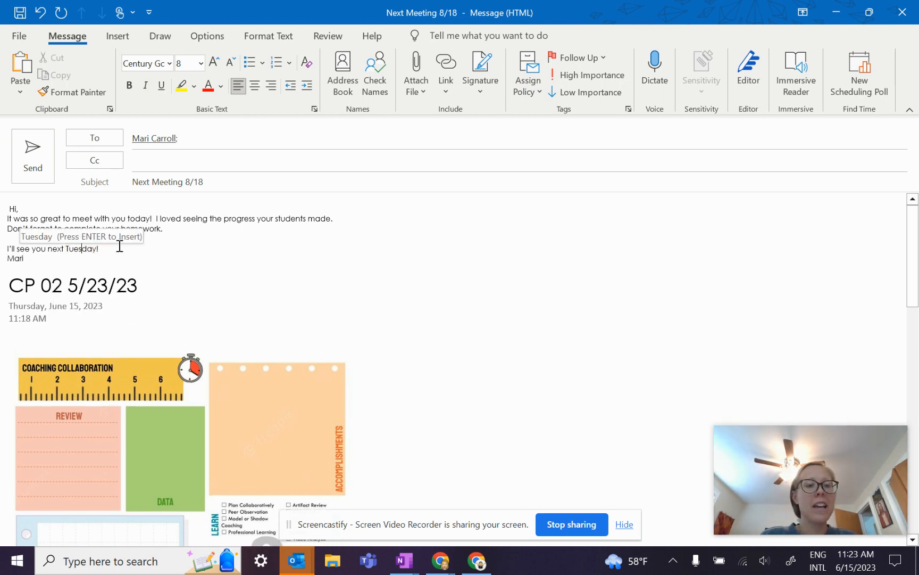
click(32, 154)
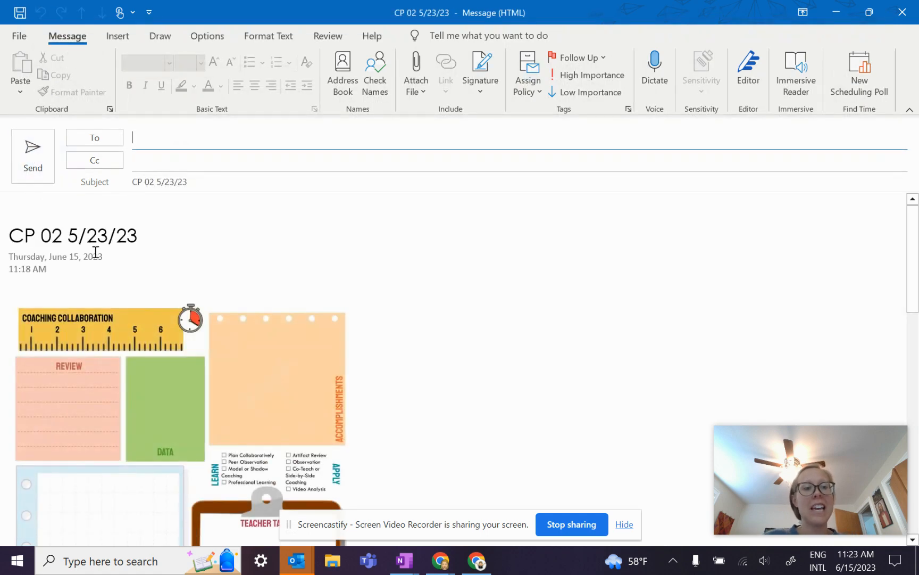
Step: Close the CP 02 5/23/23 Outlook draft, answering No to saving changes
scroll(173, 310, down, 4)
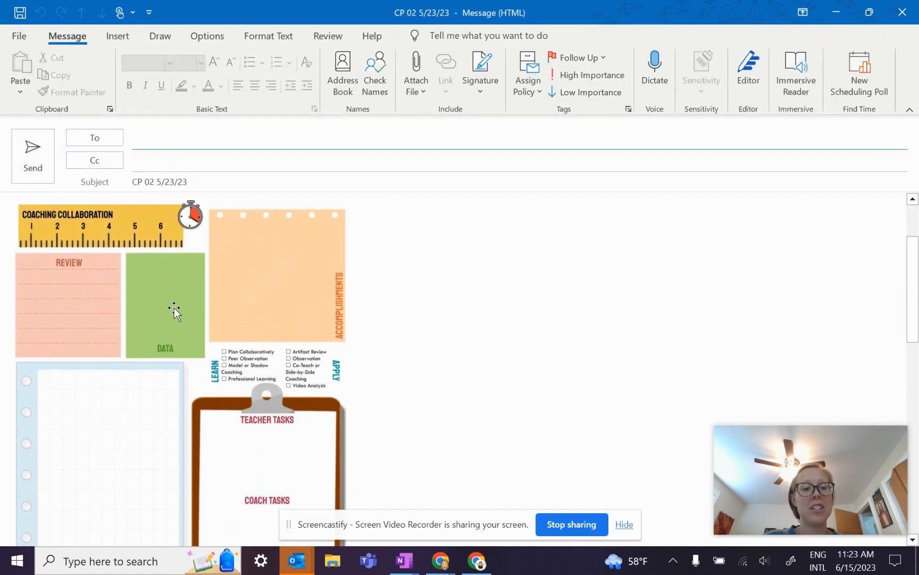
scroll(174, 310, down, 13)
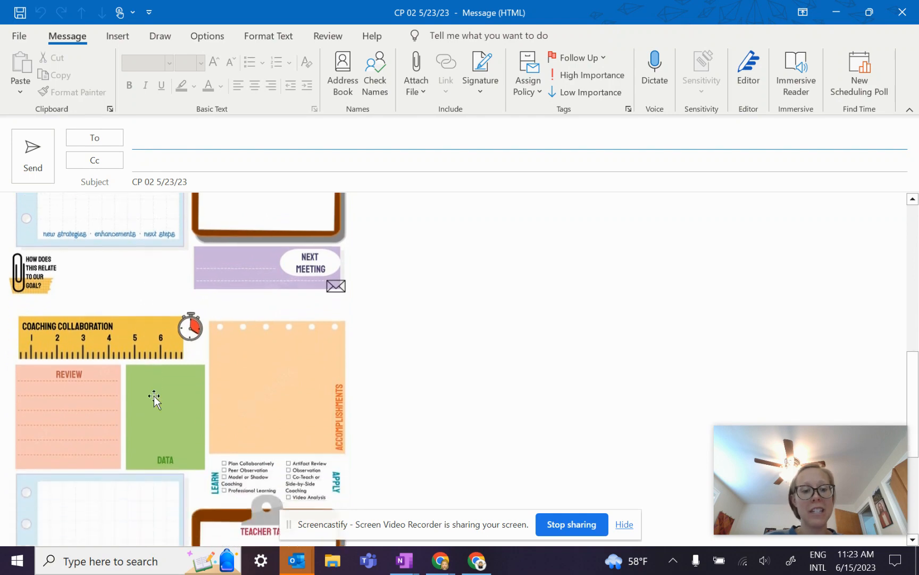
scroll(153, 399, down, 10)
scroll(152, 395, up, 2)
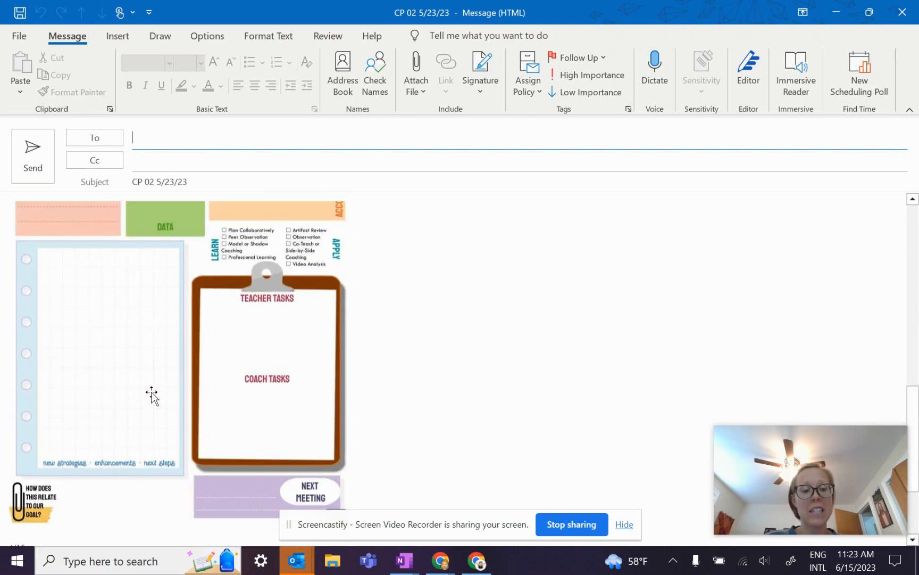
scroll(155, 391, down, 4)
scroll(157, 390, up, 13)
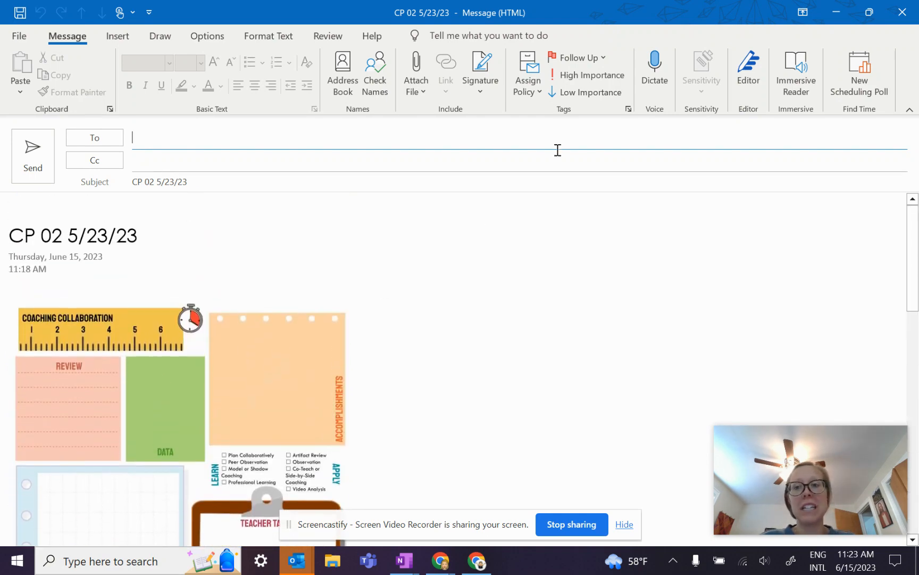
click(902, 12)
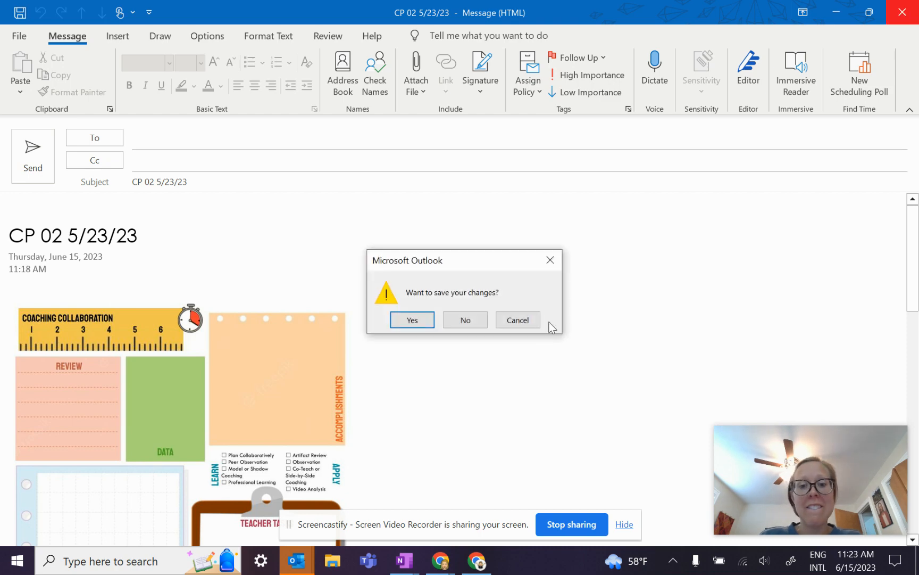
click(465, 319)
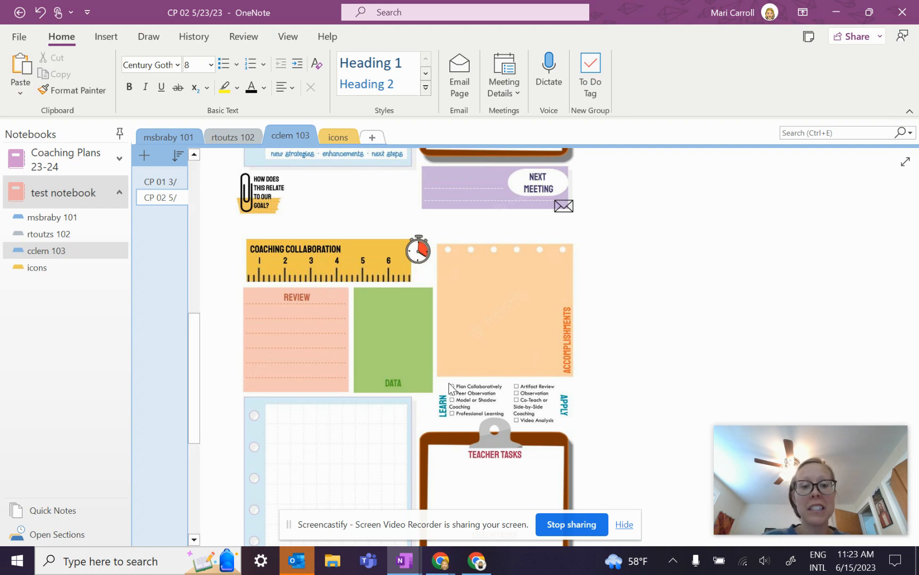
Step: Ink 'write with stylus' on REVIEW and type 'Type wherever you need to' on the grid paper
scroll(449, 384, up, 10)
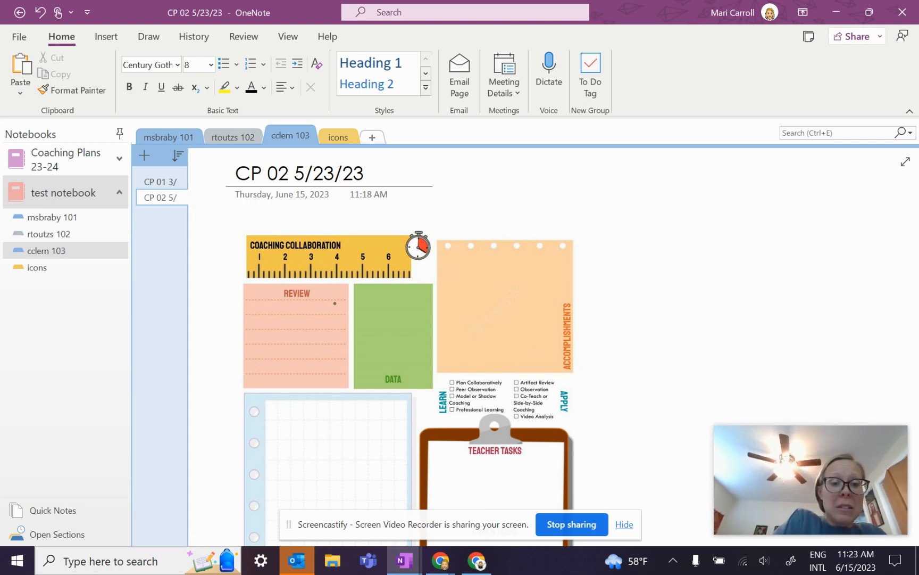
mouse_move(262, 304)
mouse_down()
mouse_move(328, 313)
mouse_move(343, 295)
mouse_move(352, 312)
mouse_up()
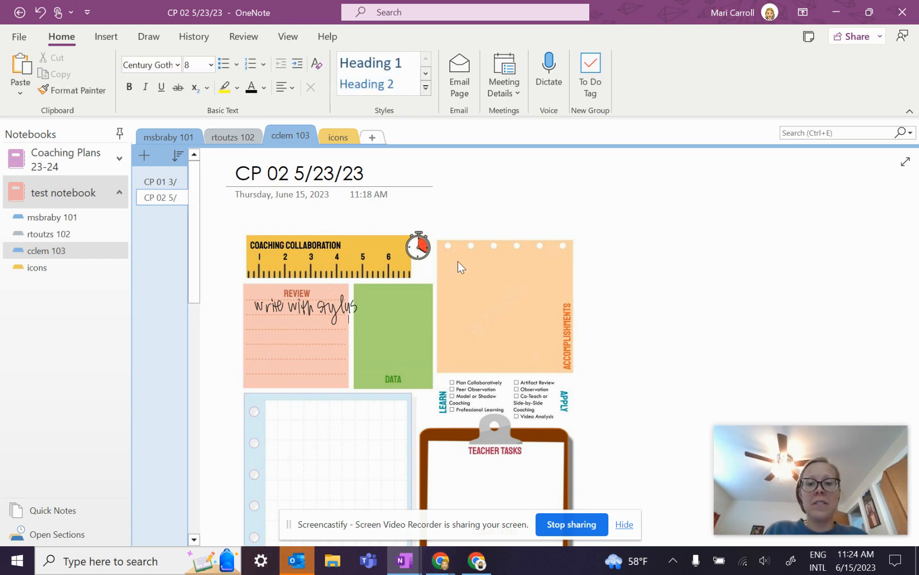
click(286, 424)
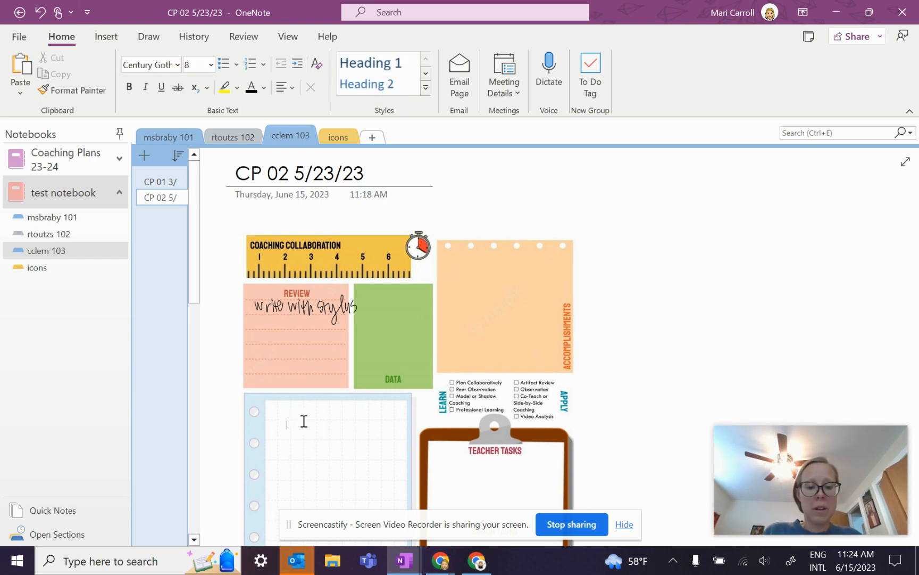
text(Type)
text( wherever you)
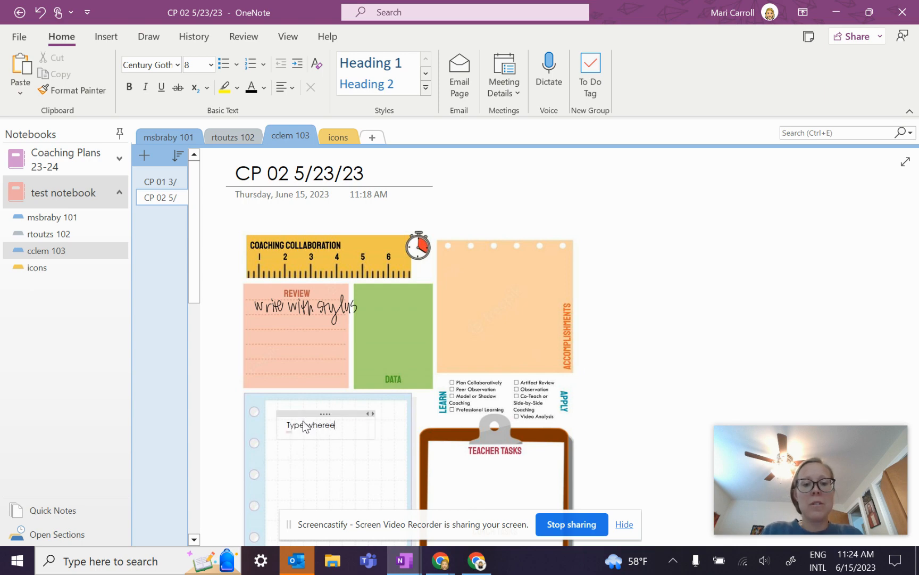
text( need to)
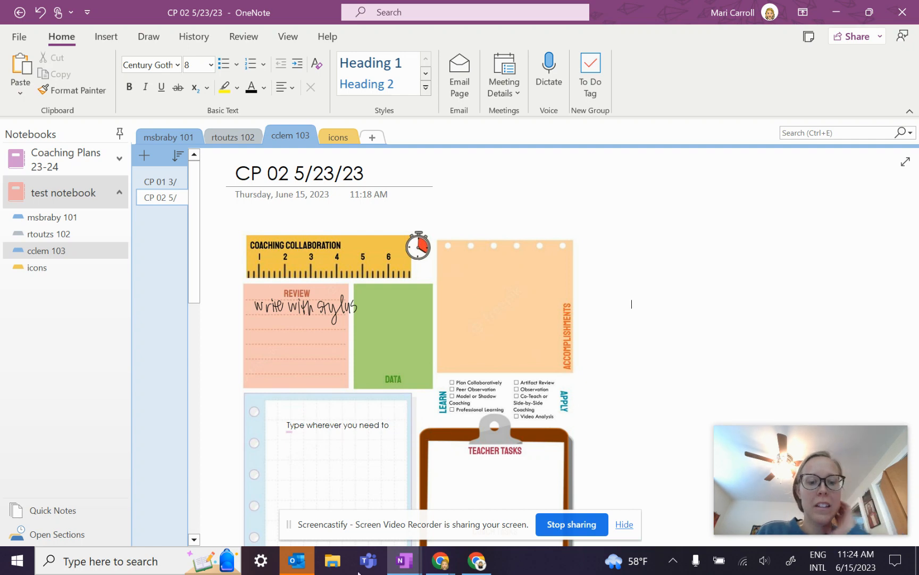
click(293, 568)
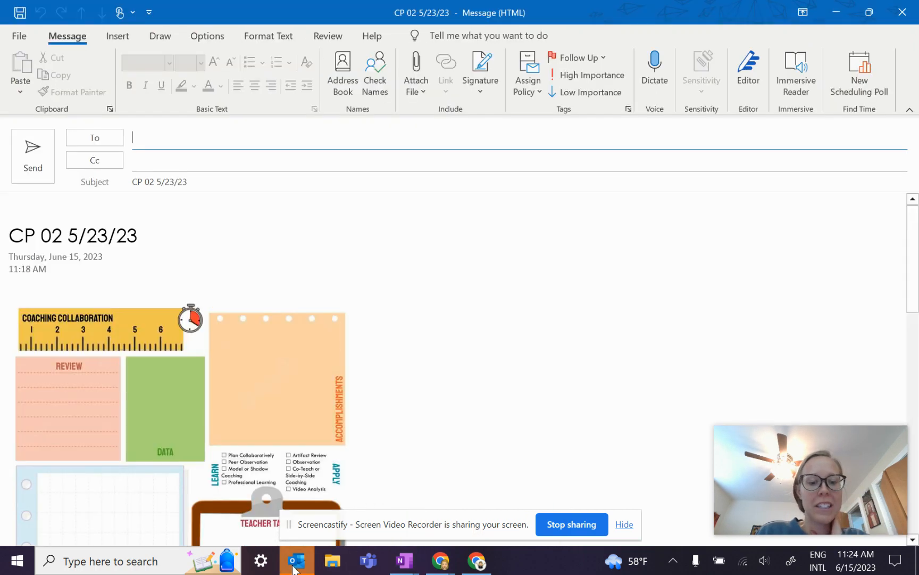
Step: Close the CP 02 email window and choose No at the save prompt
click(901, 14)
click(464, 320)
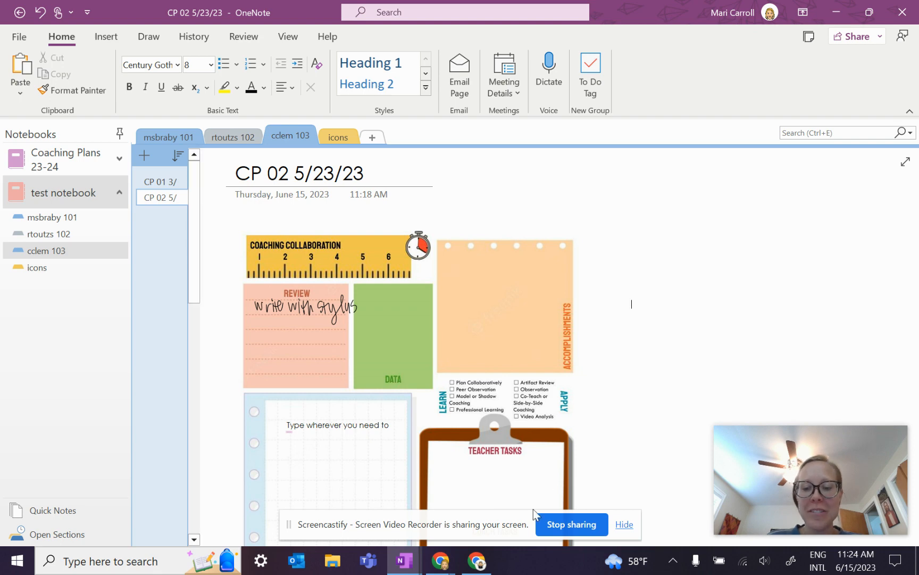
Step: Hide the sharing bar, minimize OneNote, and bring Screencastify's My Videos window to the front
click(290, 525)
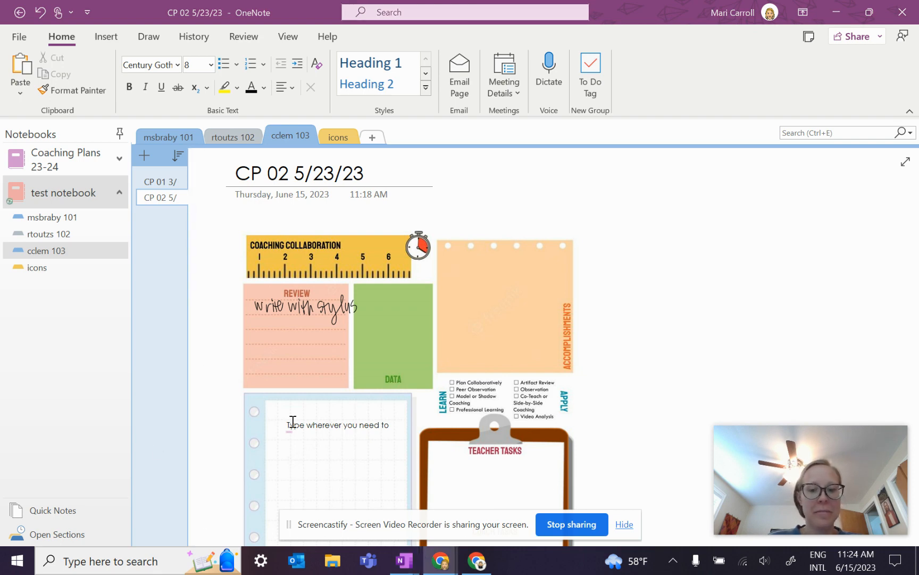
click(625, 524)
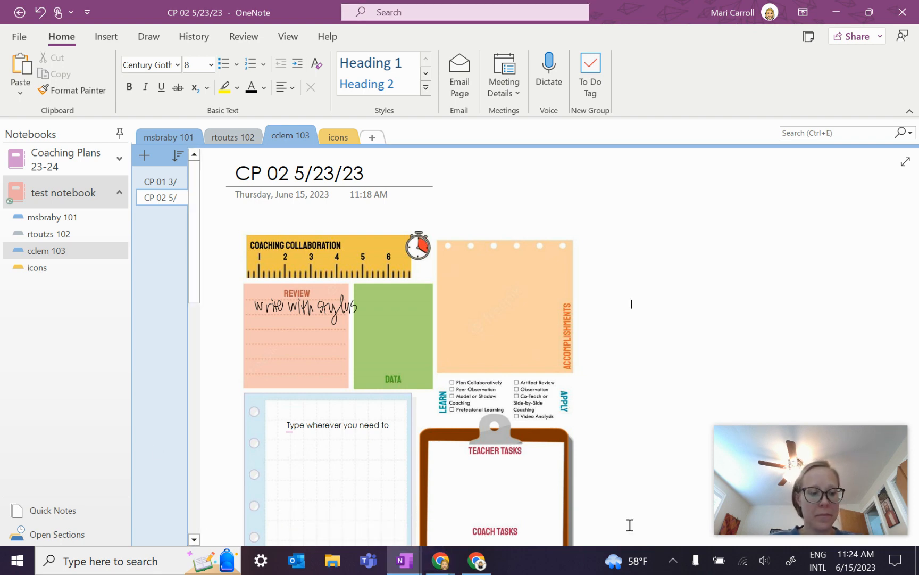
click(836, 22)
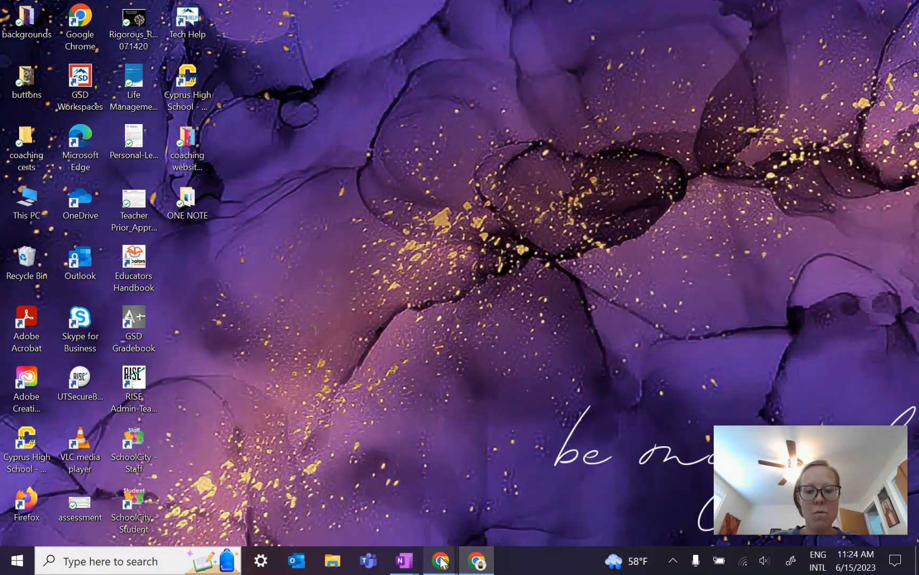
mouse_move(442, 562)
click(490, 486)
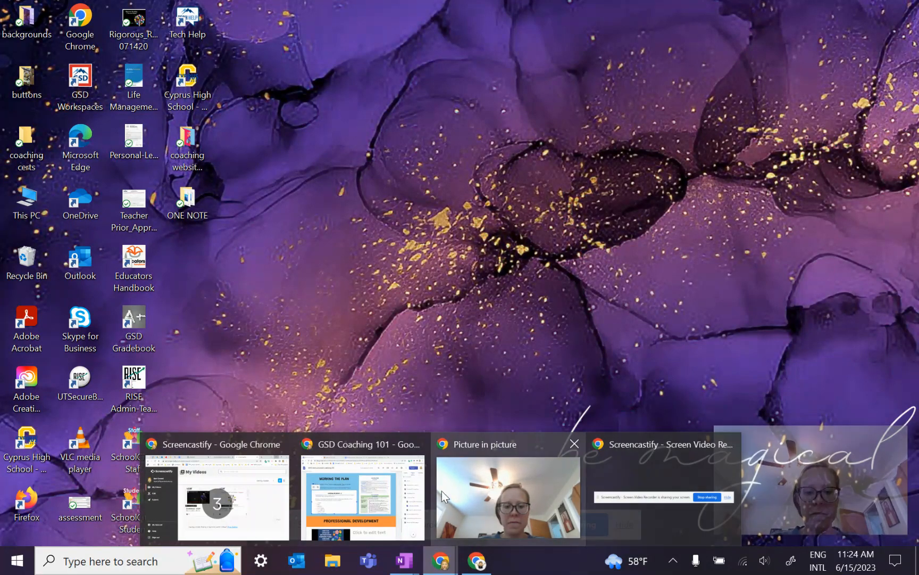
click(235, 499)
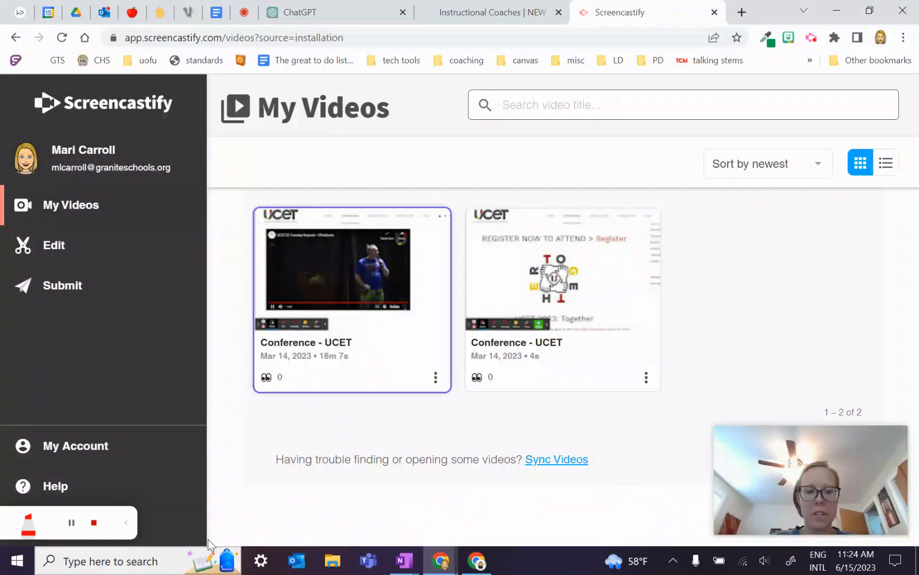